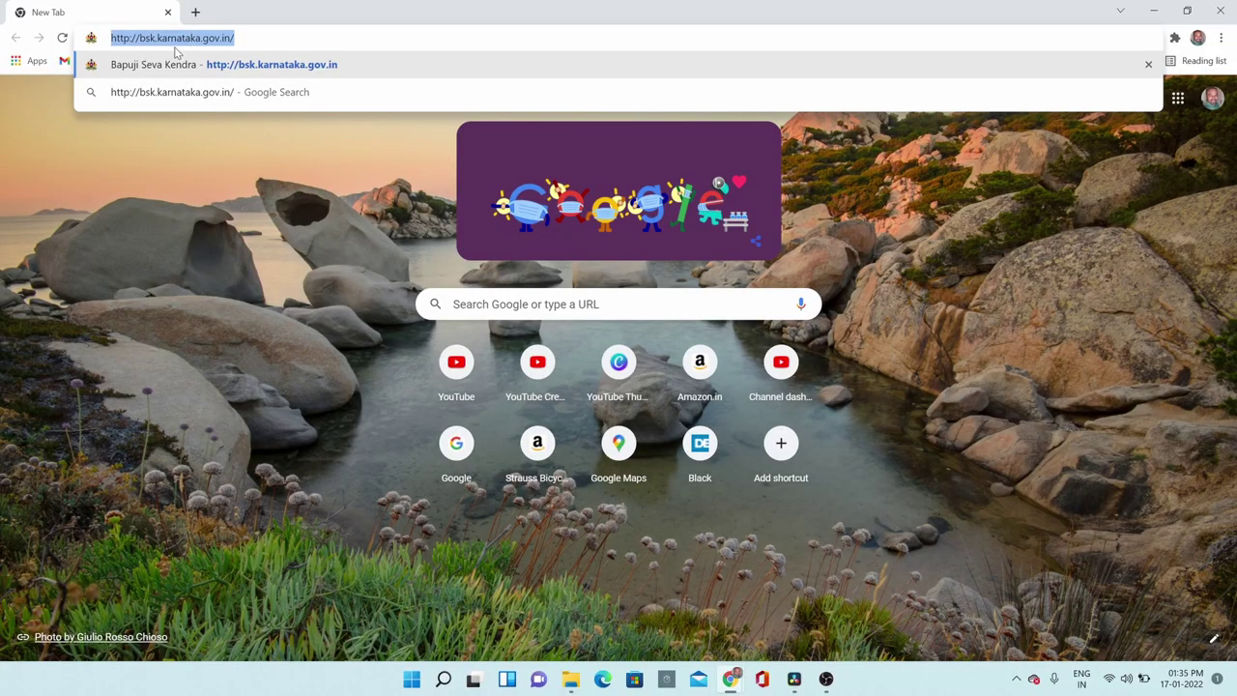
Step: Load the Property Tax login page in English, dismissing Google Translate, and autofill the saved mobile number
click(259, 36)
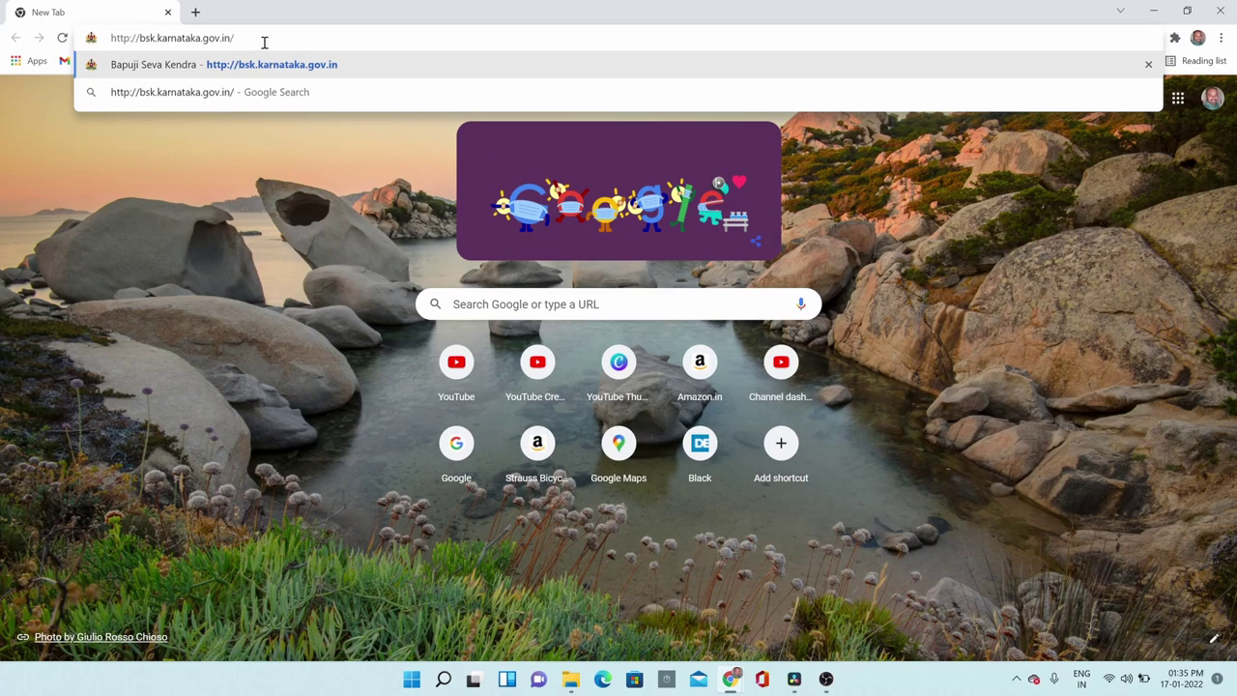
key(Return)
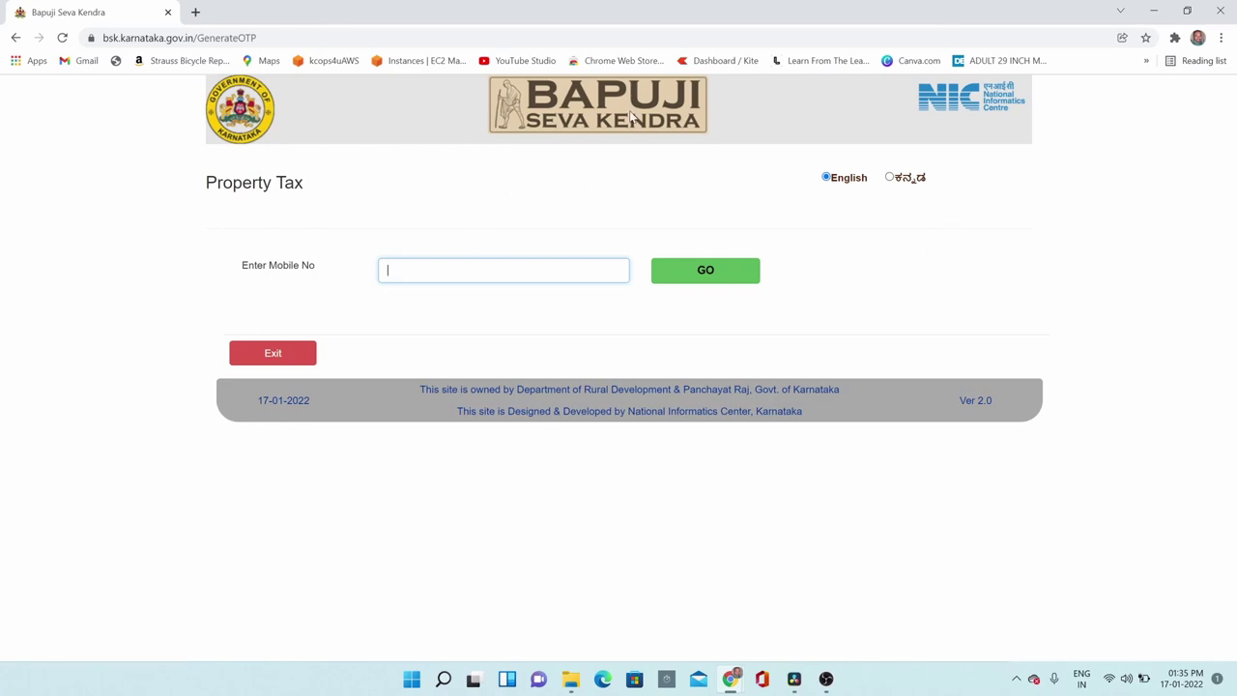
click(889, 178)
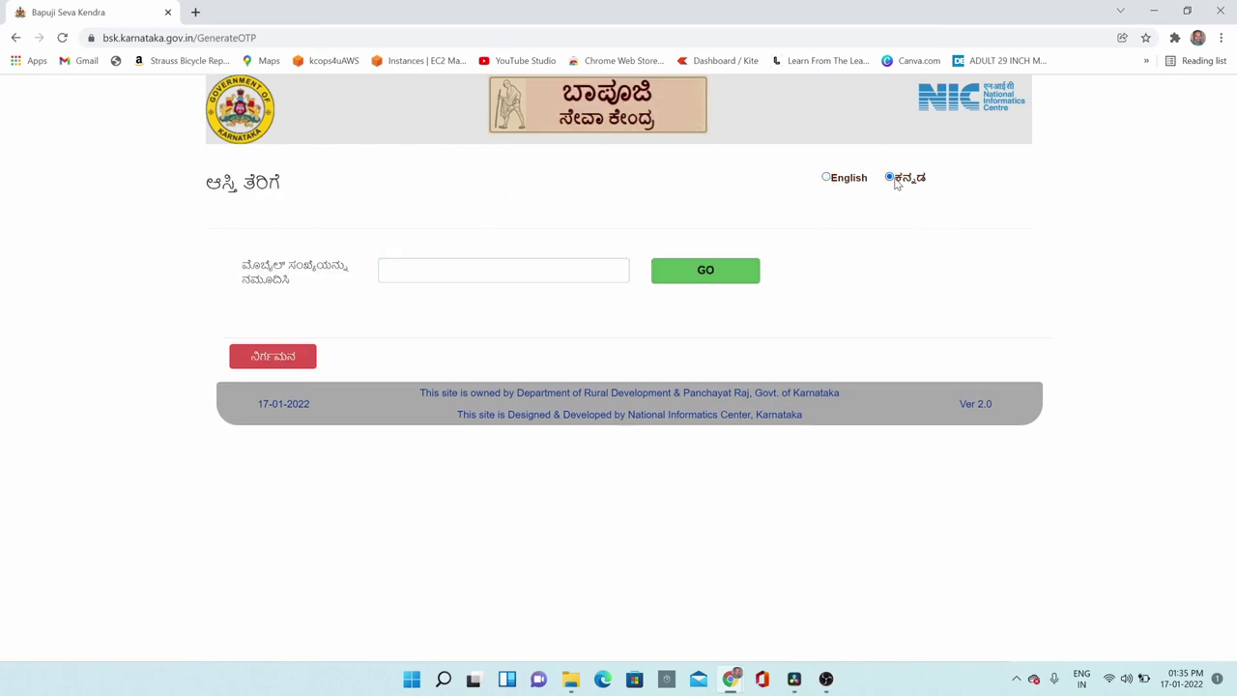
click(826, 178)
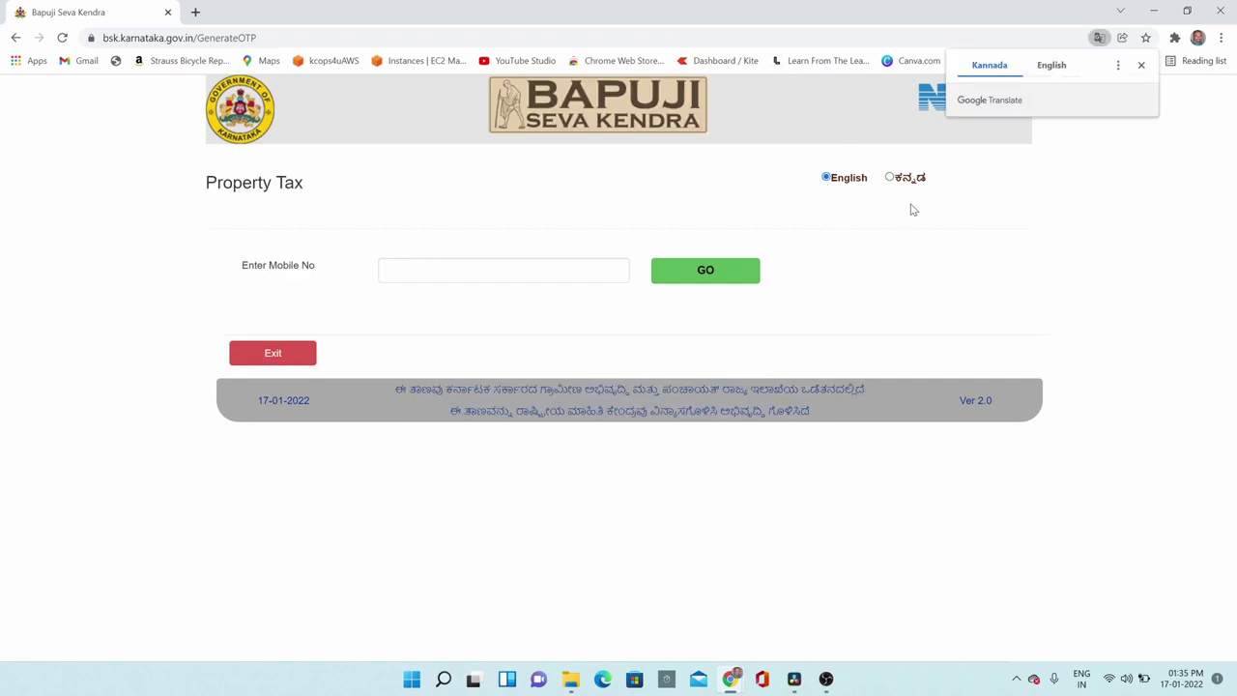
click(1141, 65)
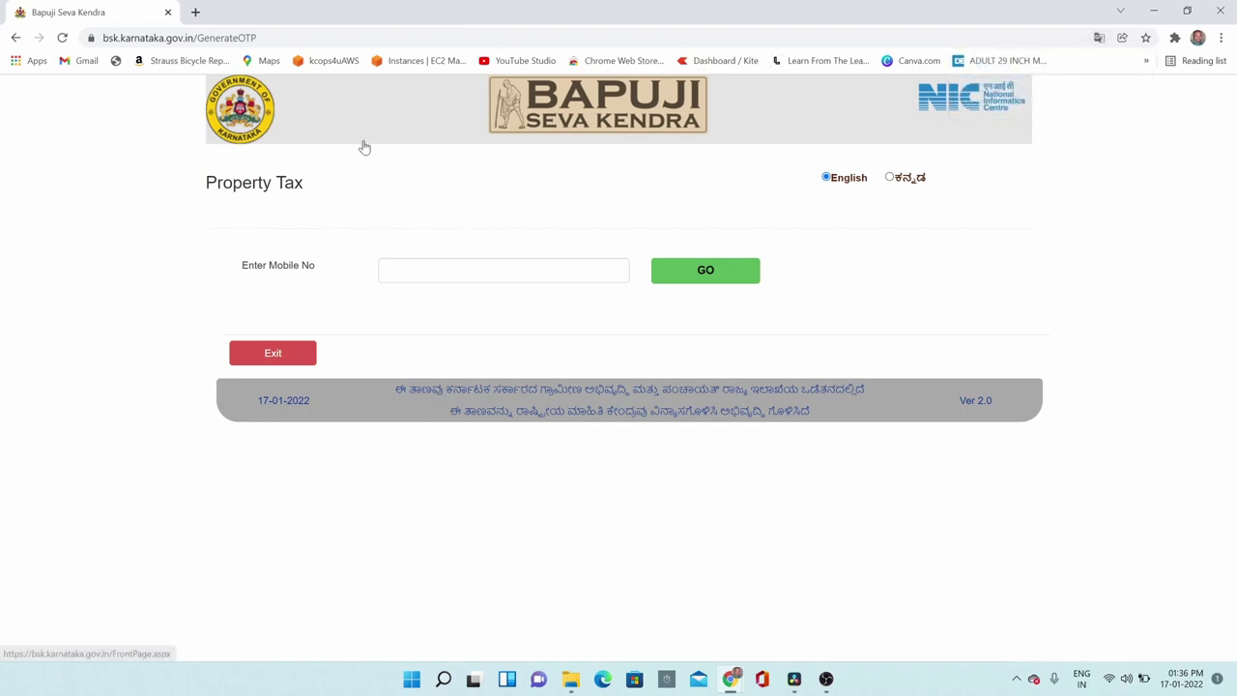
click(420, 271)
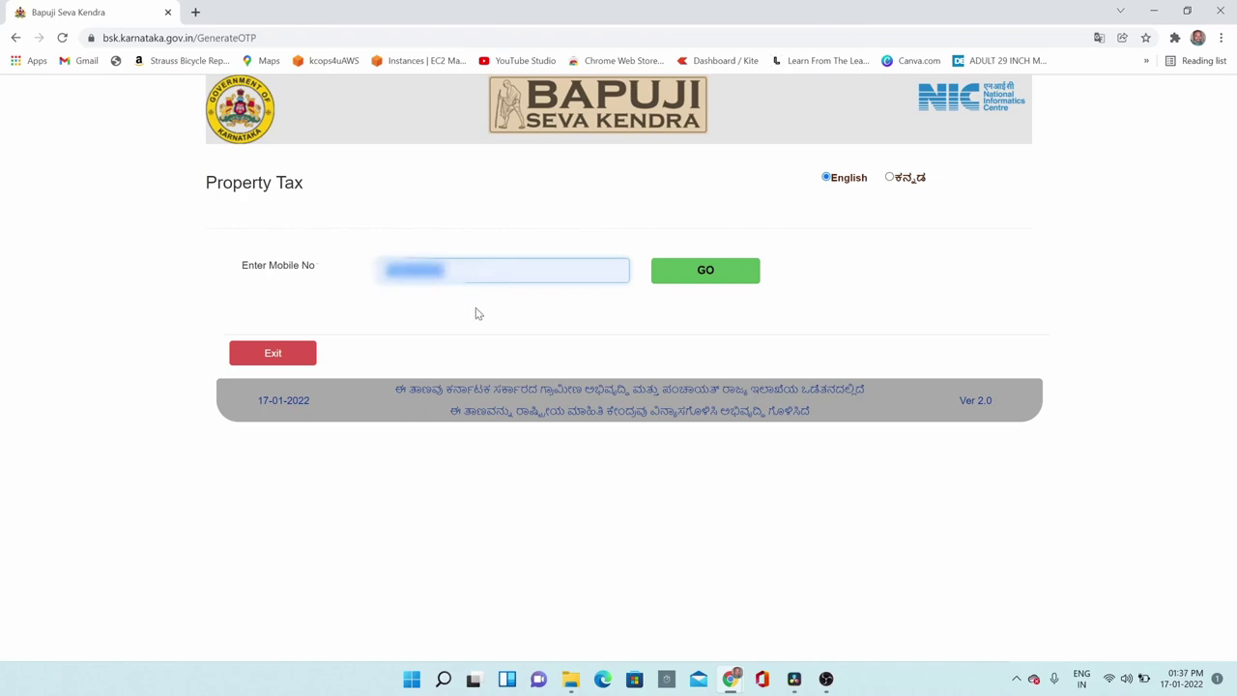
Step: Request an OTP, enter the received code and verify it to reach the Applicant Details form
click(704, 275)
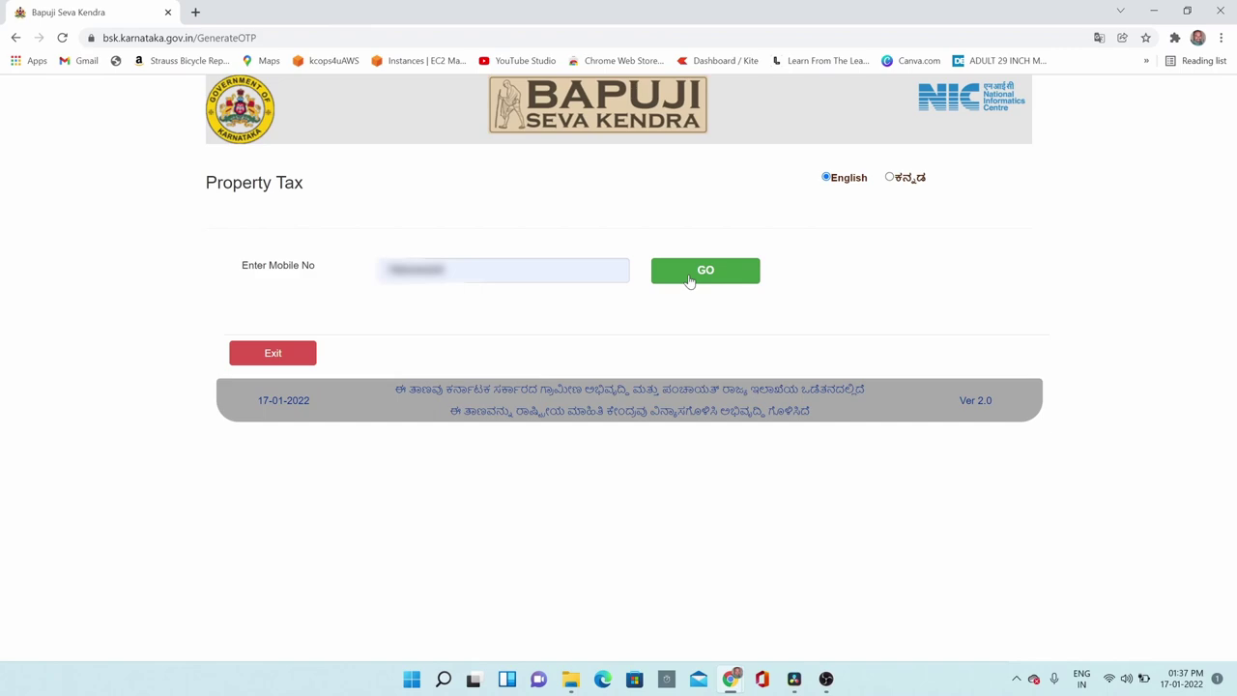
click(723, 279)
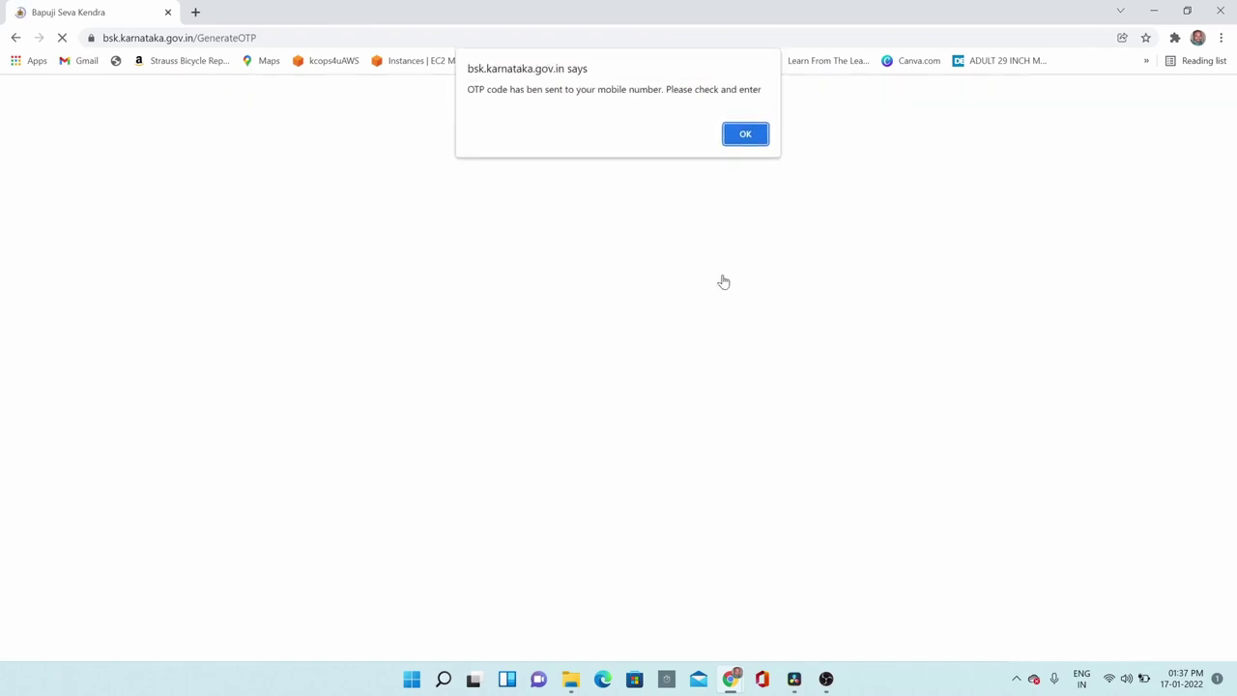
drag(466, 81, 779, 88)
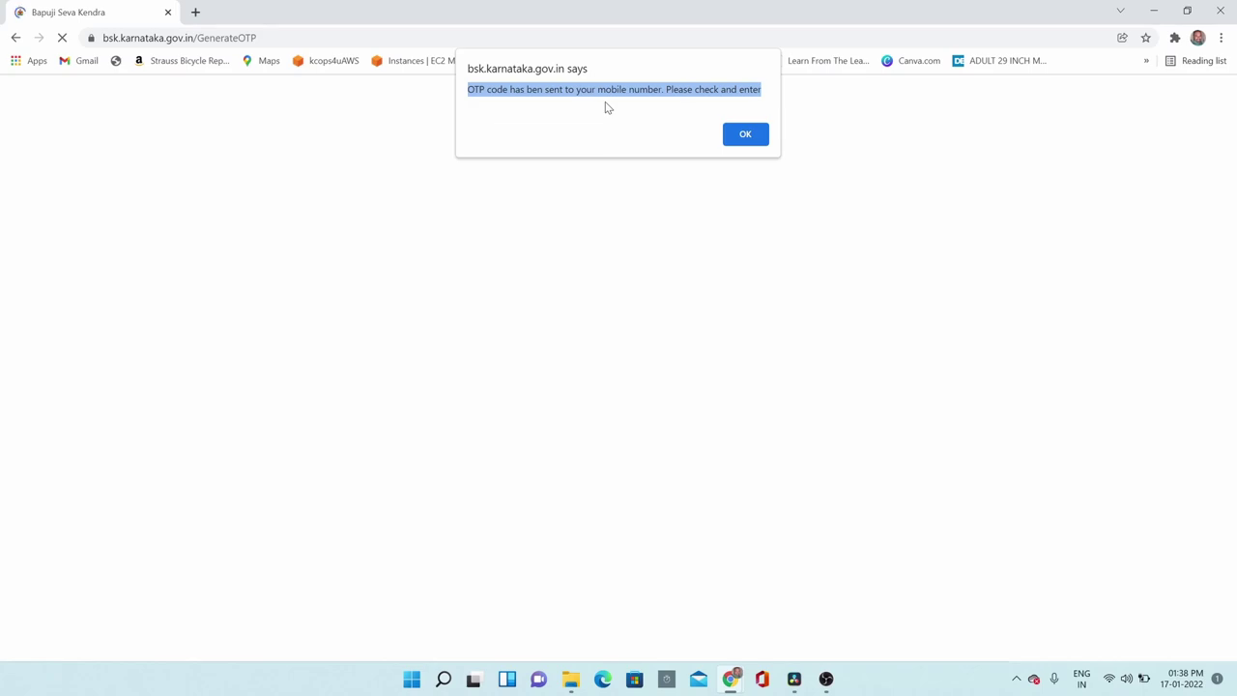
click(751, 137)
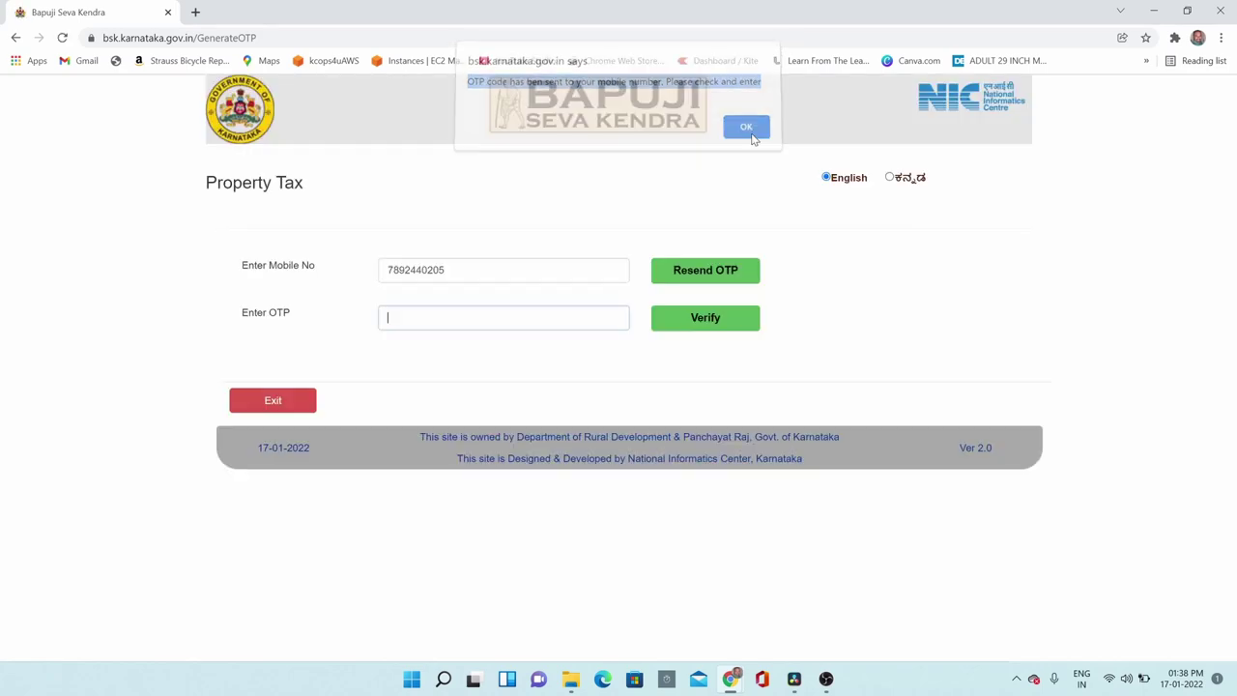
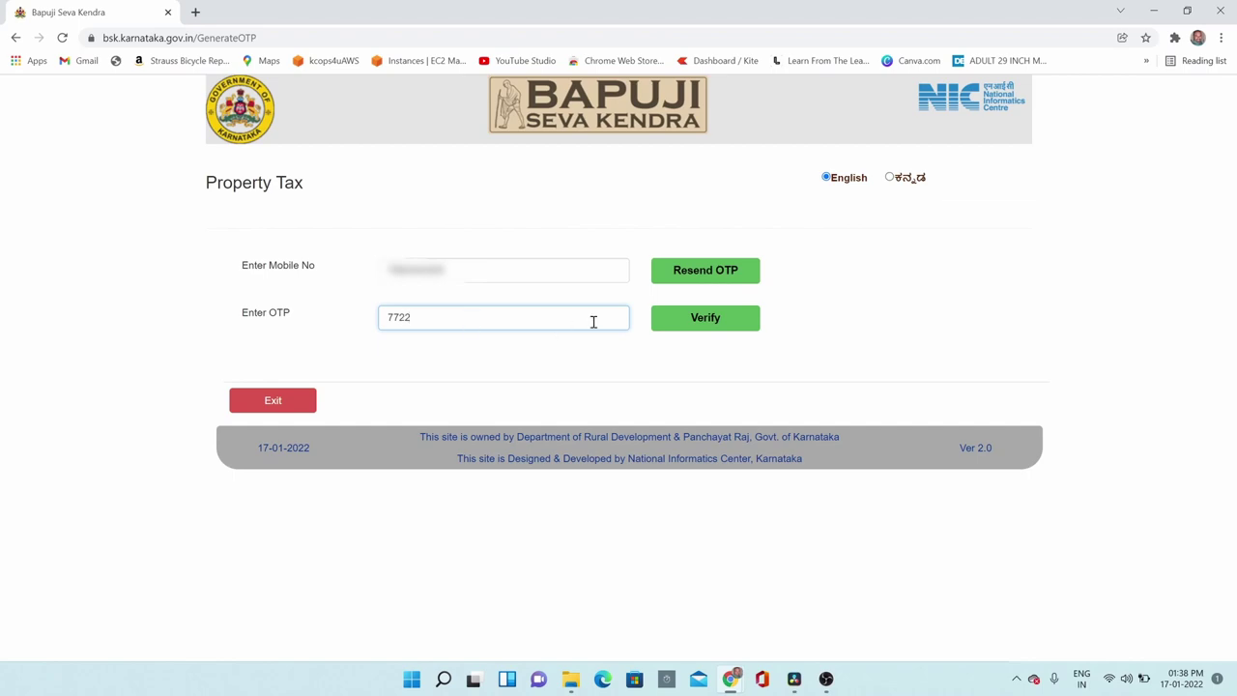
click(696, 319)
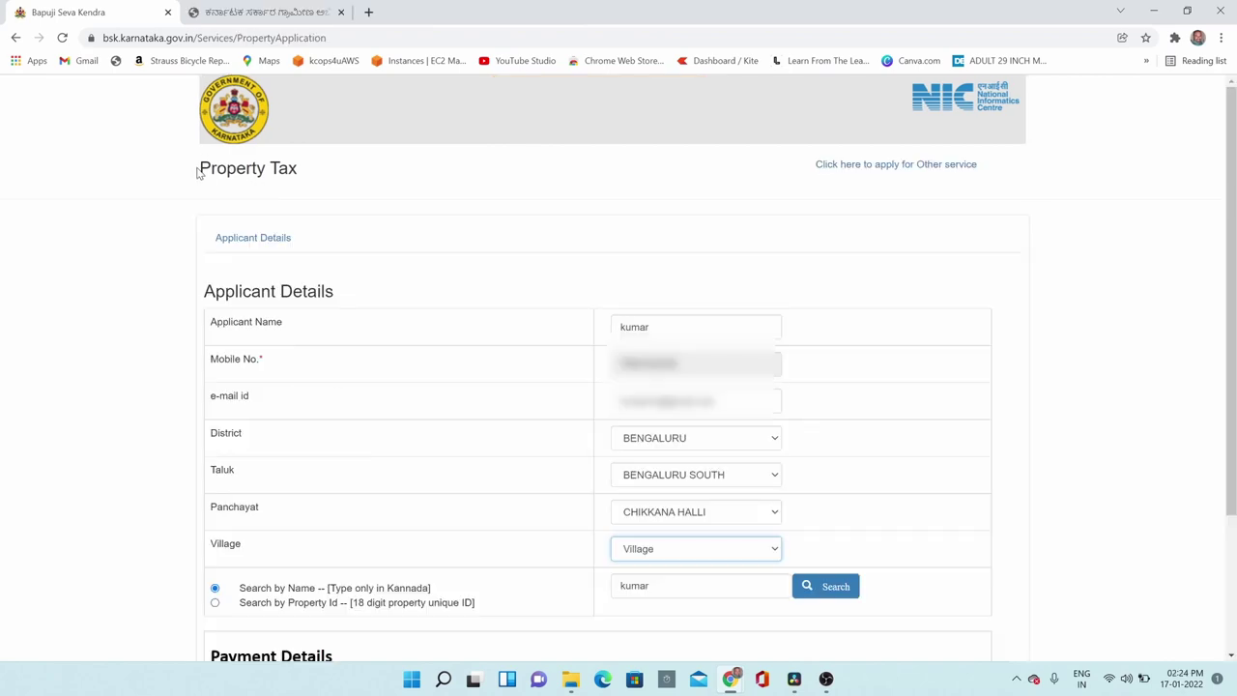
drag(197, 172, 311, 169)
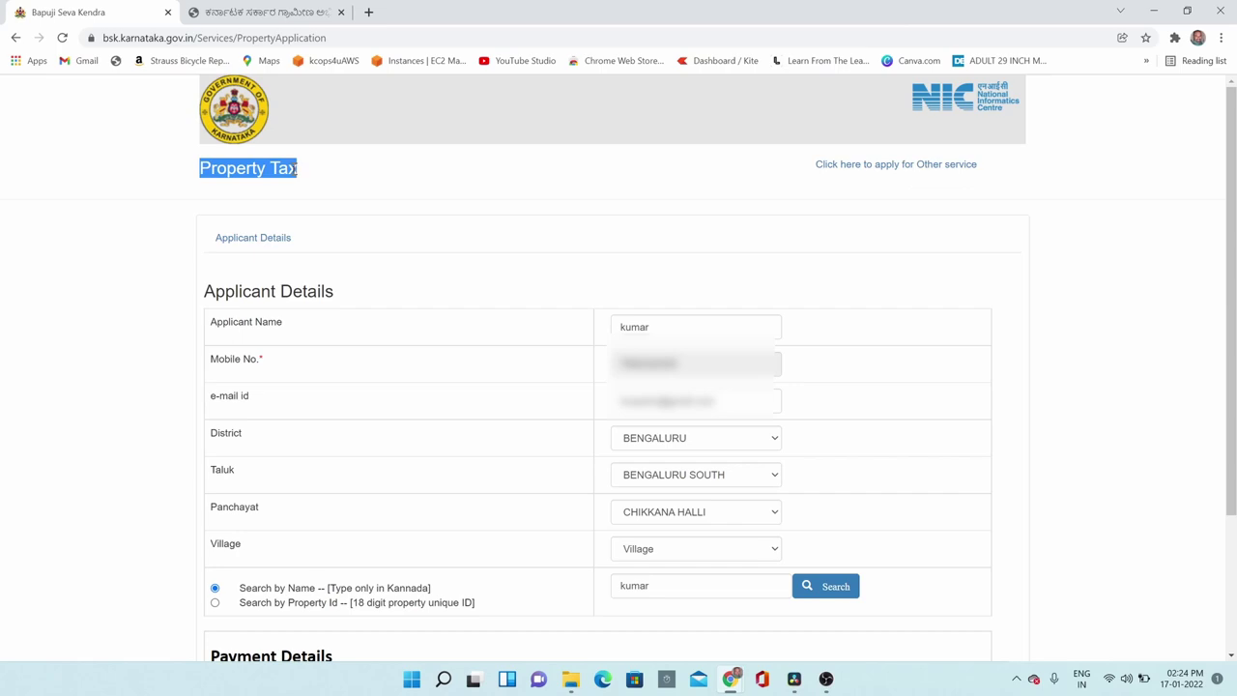
click(250, 77)
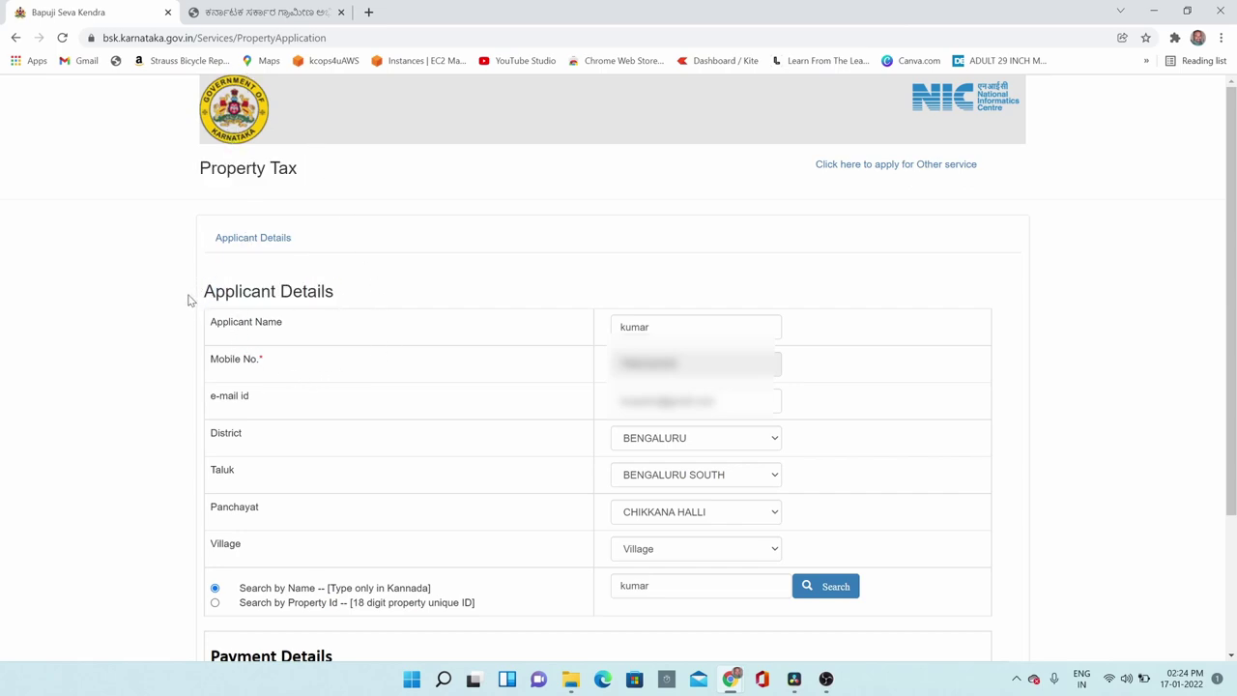
drag(295, 334, 213, 336)
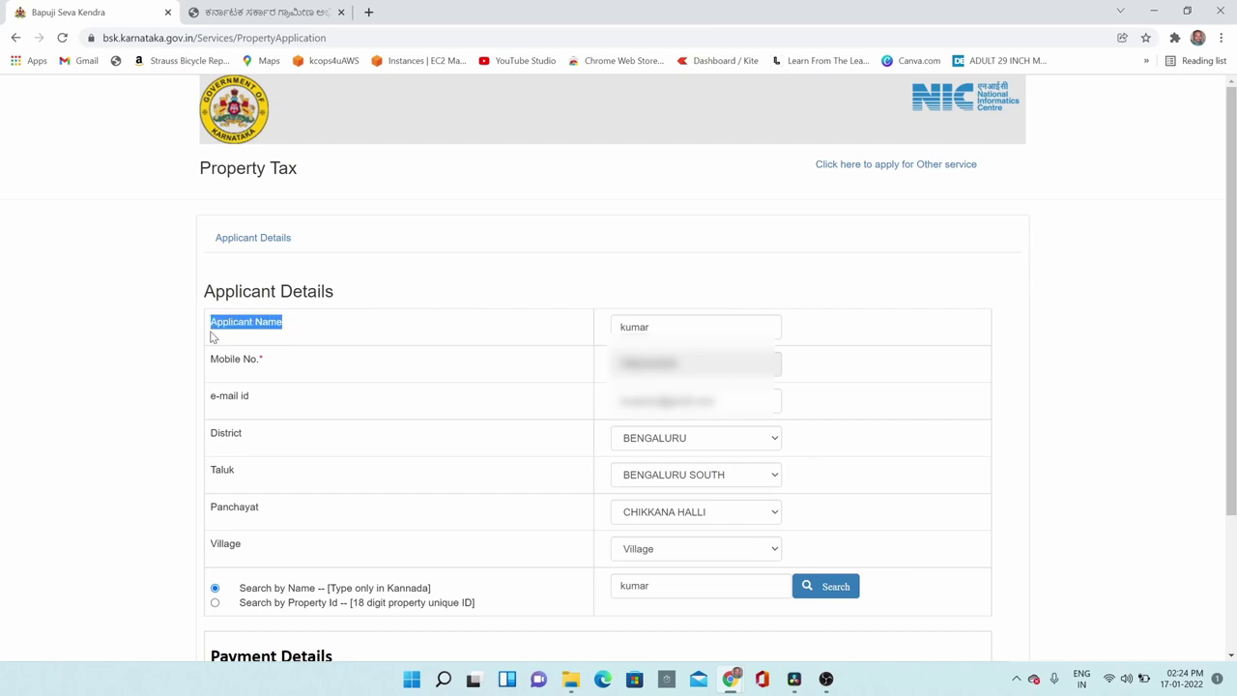
drag(278, 361, 203, 404)
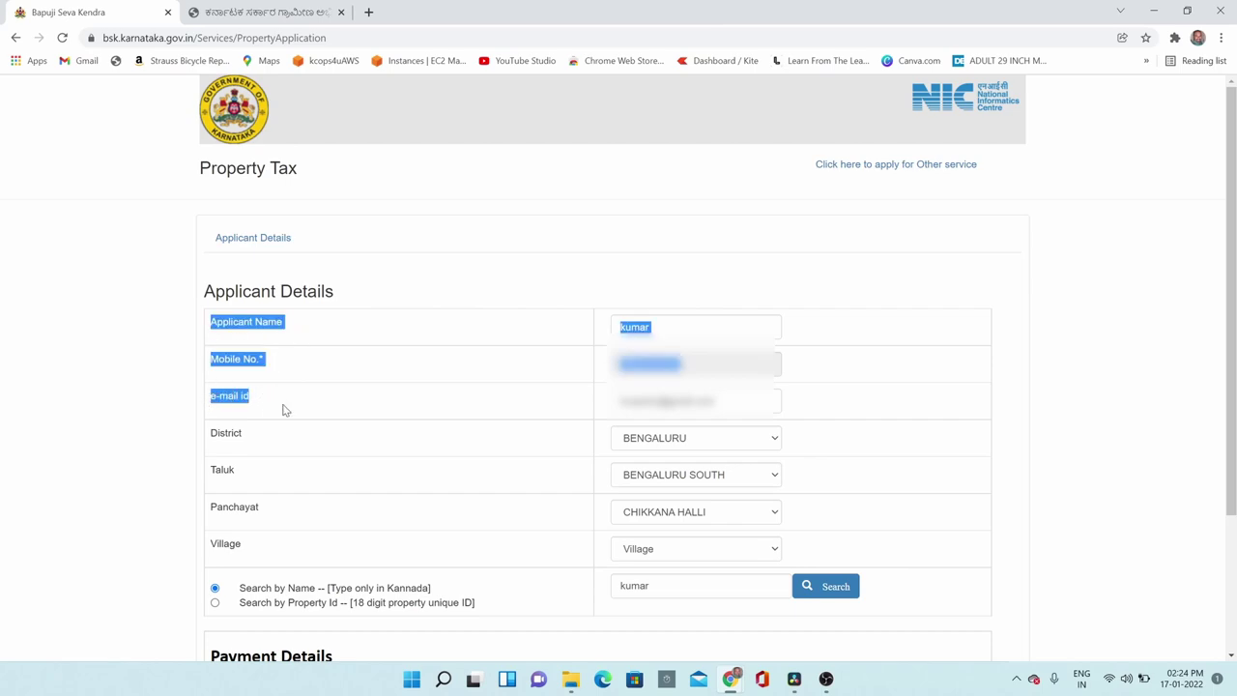
drag(257, 444, 209, 440)
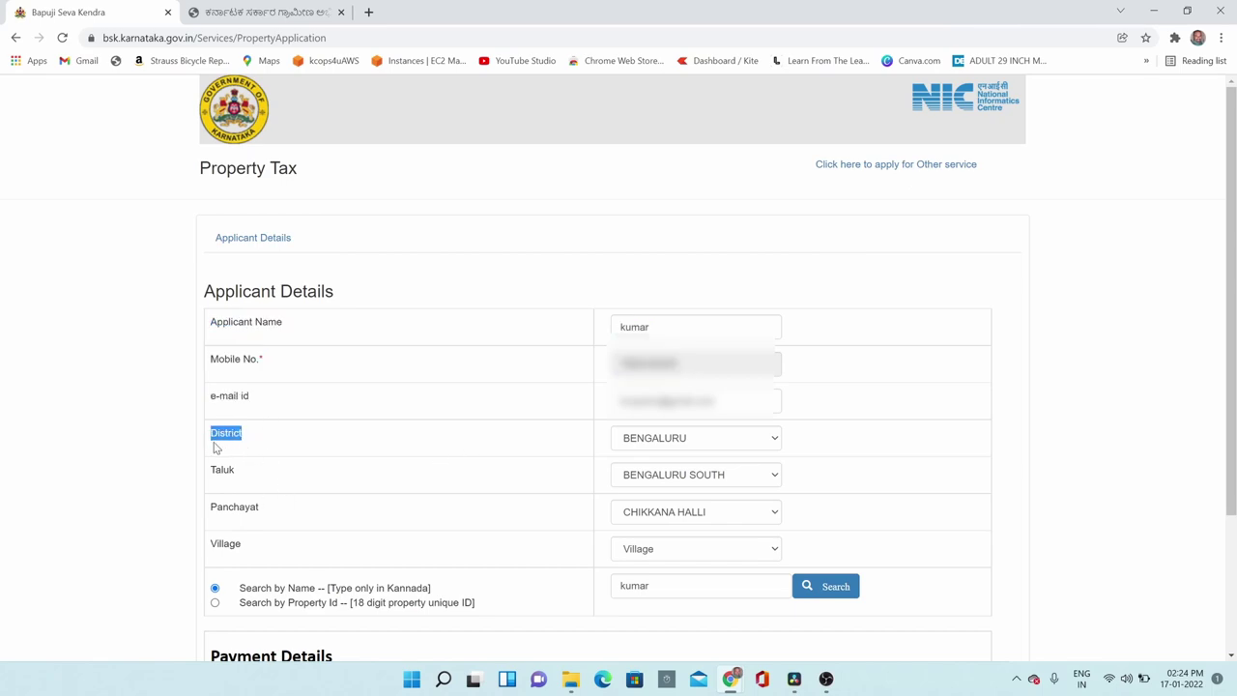
click(665, 443)
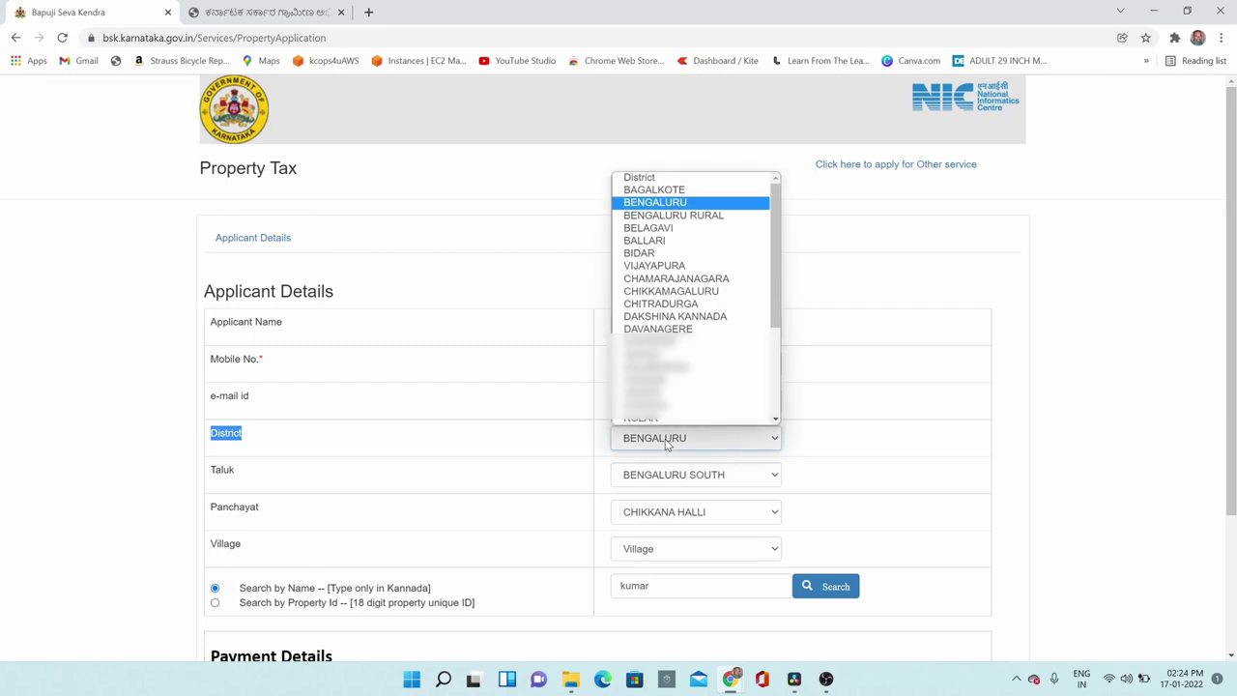
click(666, 443)
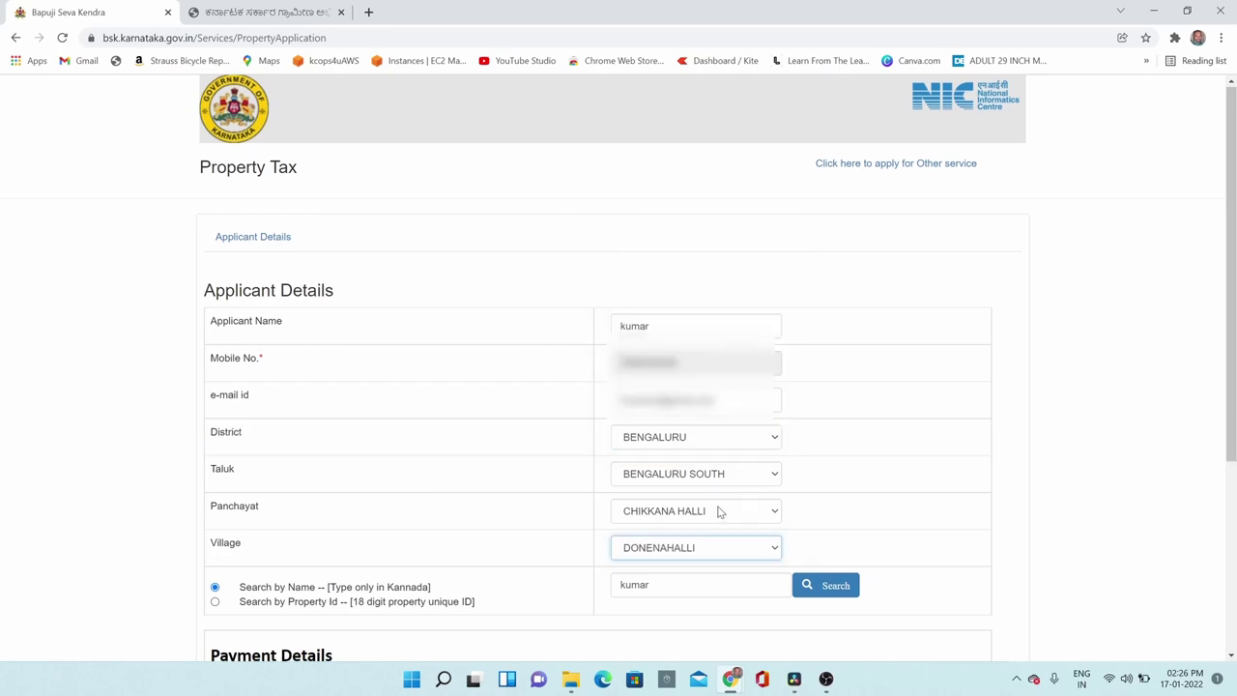
click(718, 512)
click(718, 520)
click(696, 552)
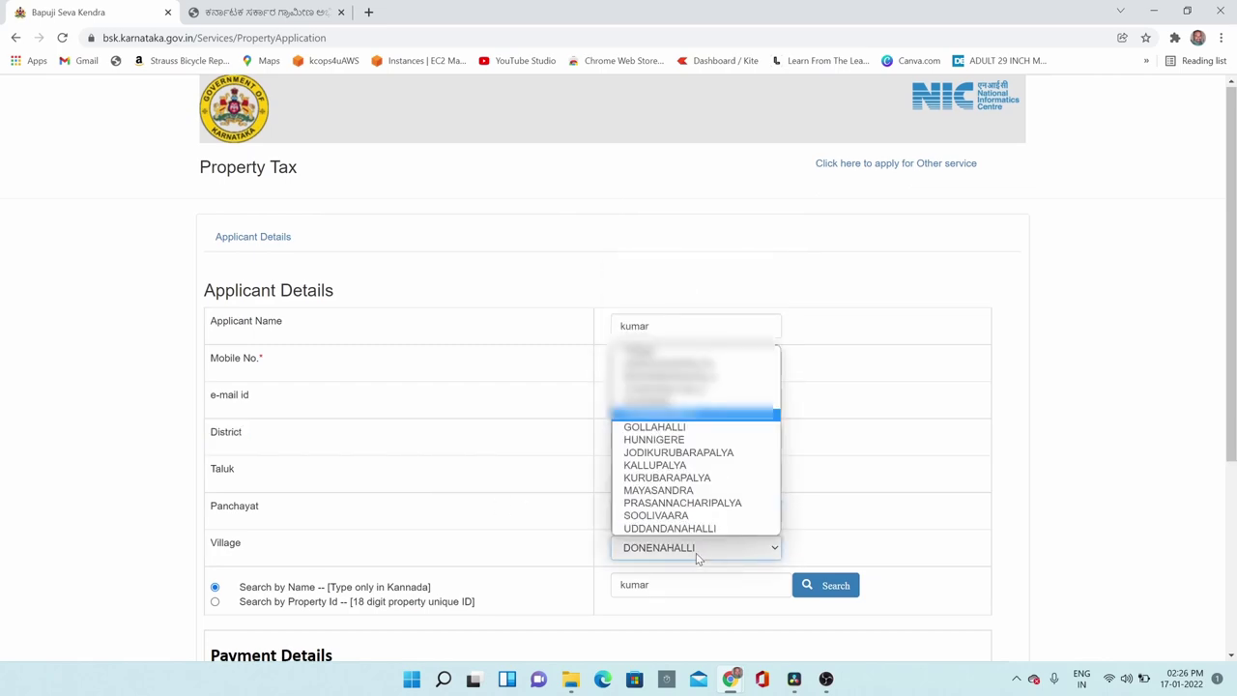
click(673, 425)
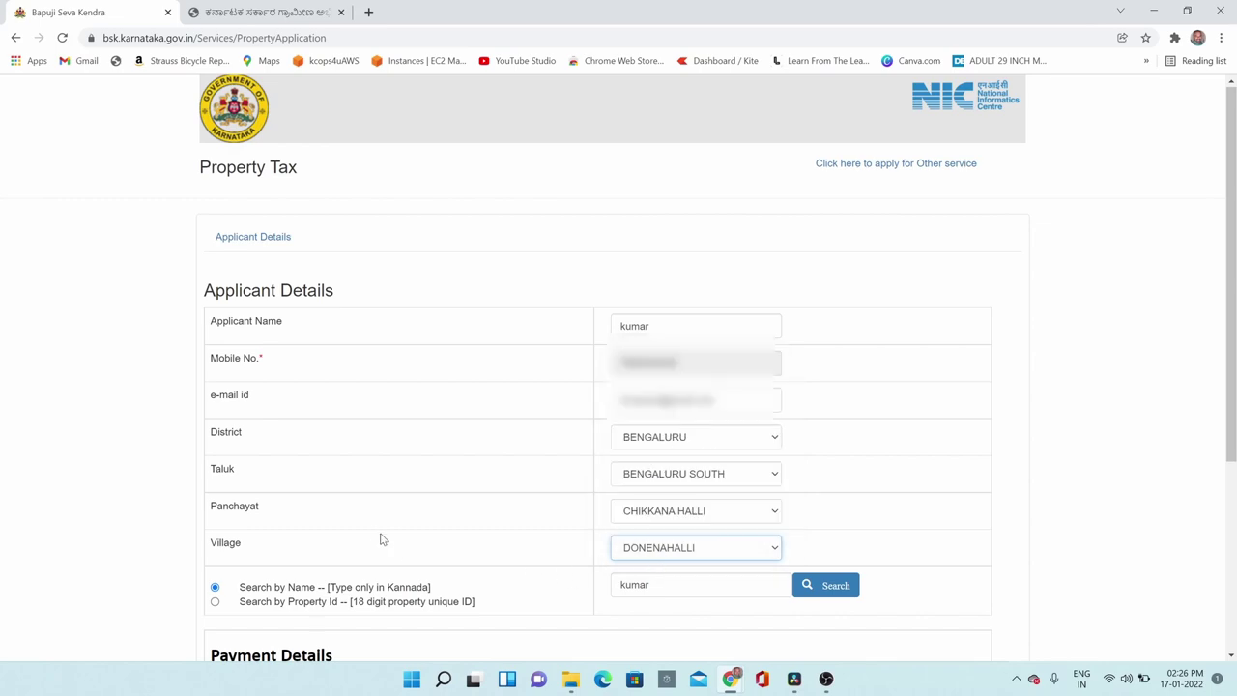
drag(435, 588, 216, 588)
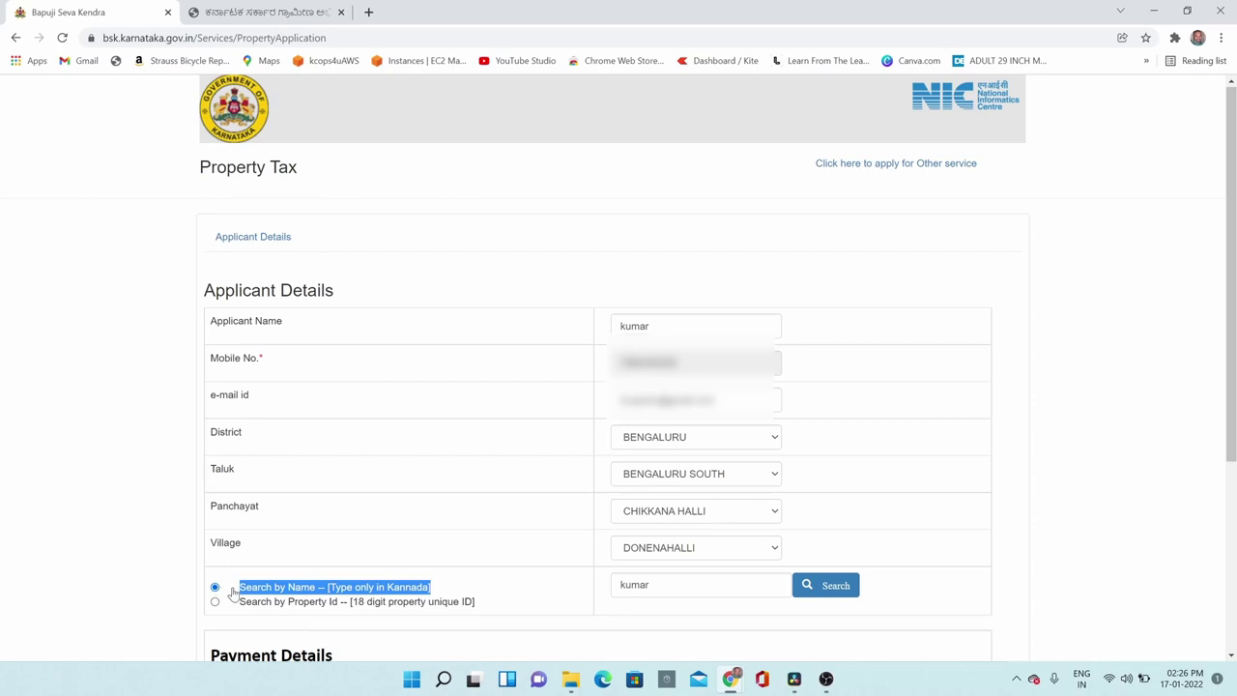
click(660, 580)
drag(658, 582, 609, 585)
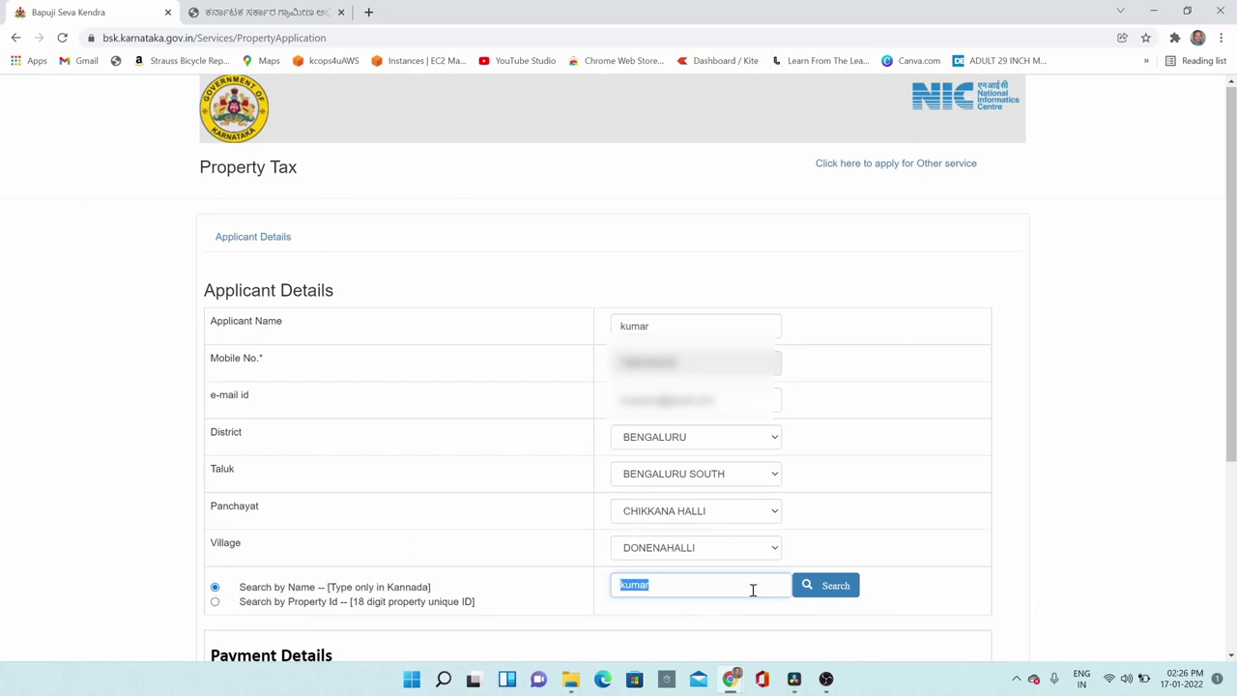
click(891, 617)
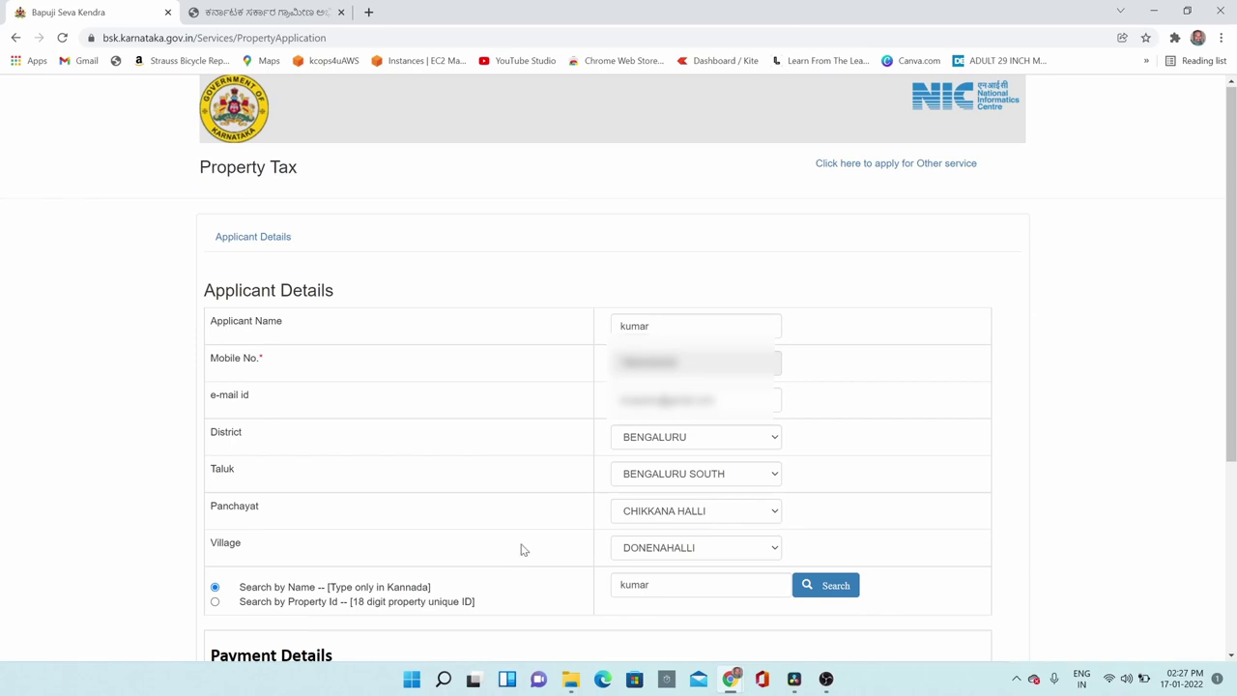
double_click(678, 587)
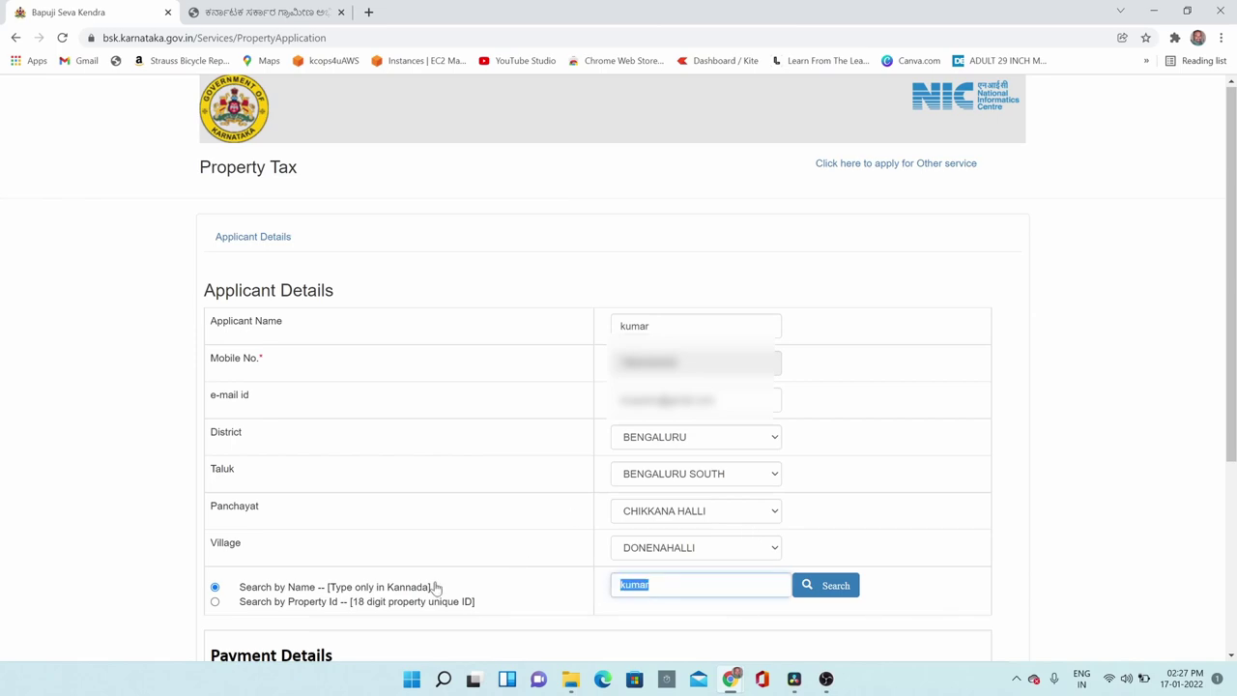
drag(263, 606, 483, 609)
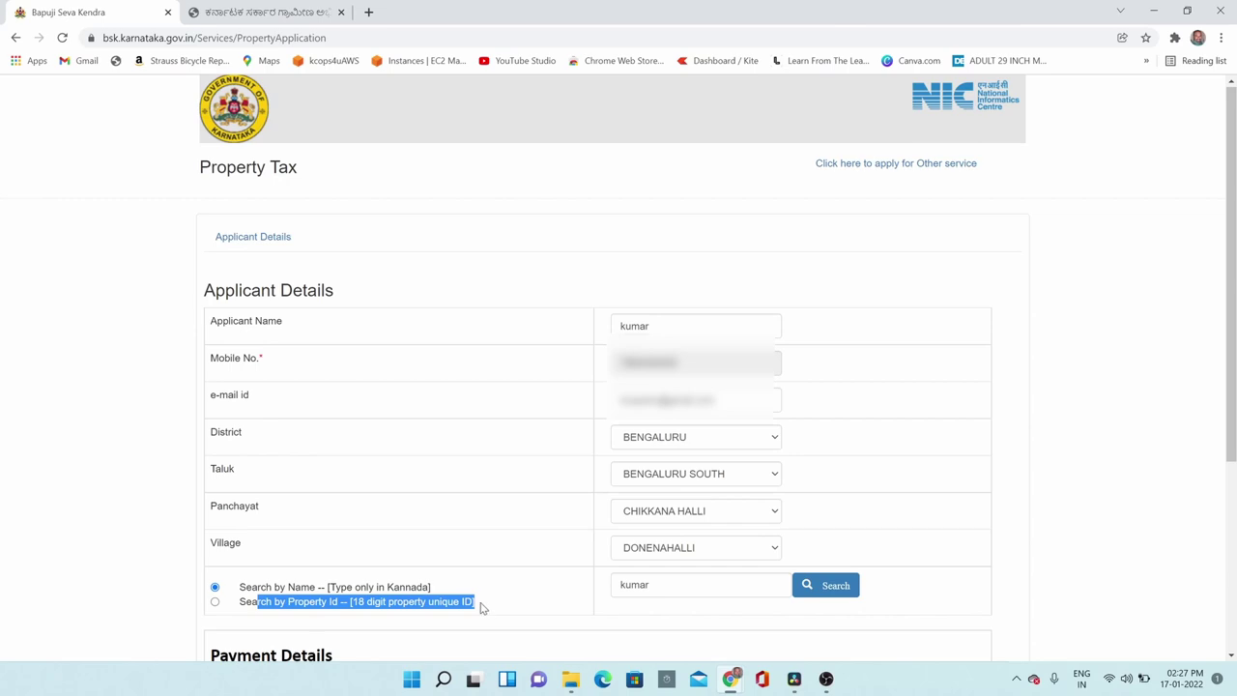
drag(483, 609, 238, 606)
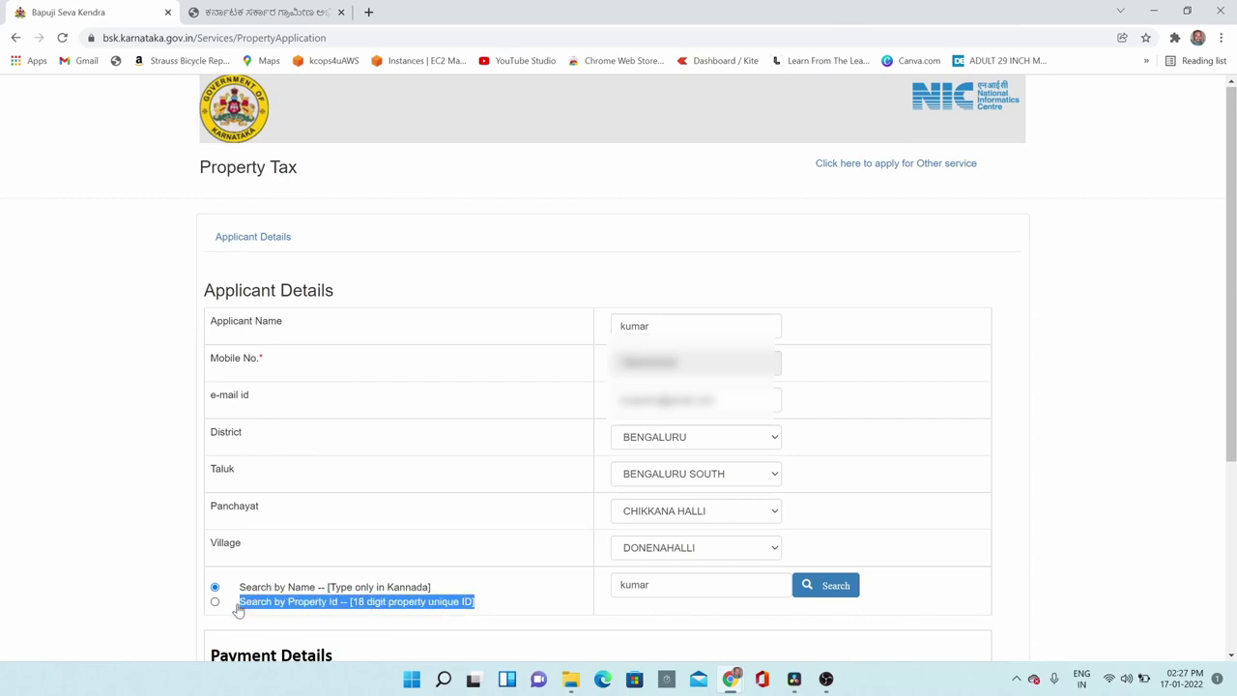
double_click(698, 588)
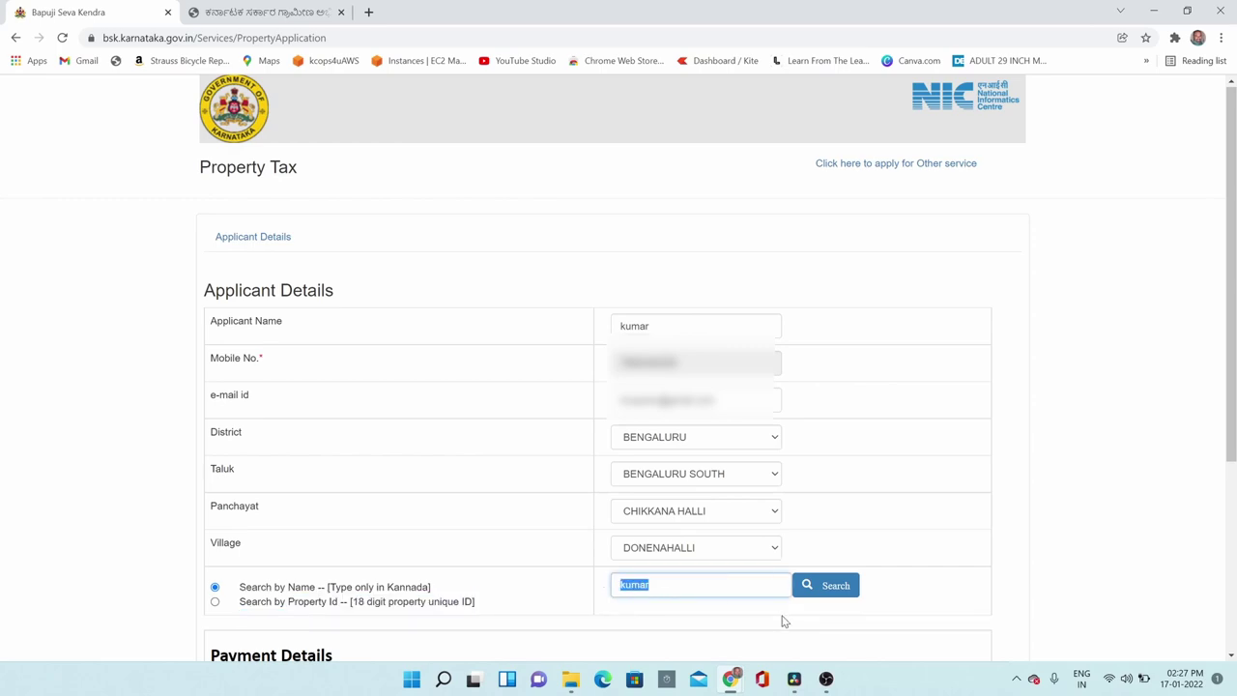
Step: Search Donenahalli's property records for the owner name 'kumar'
scroll(783, 621, down, 2)
text(ಕ)
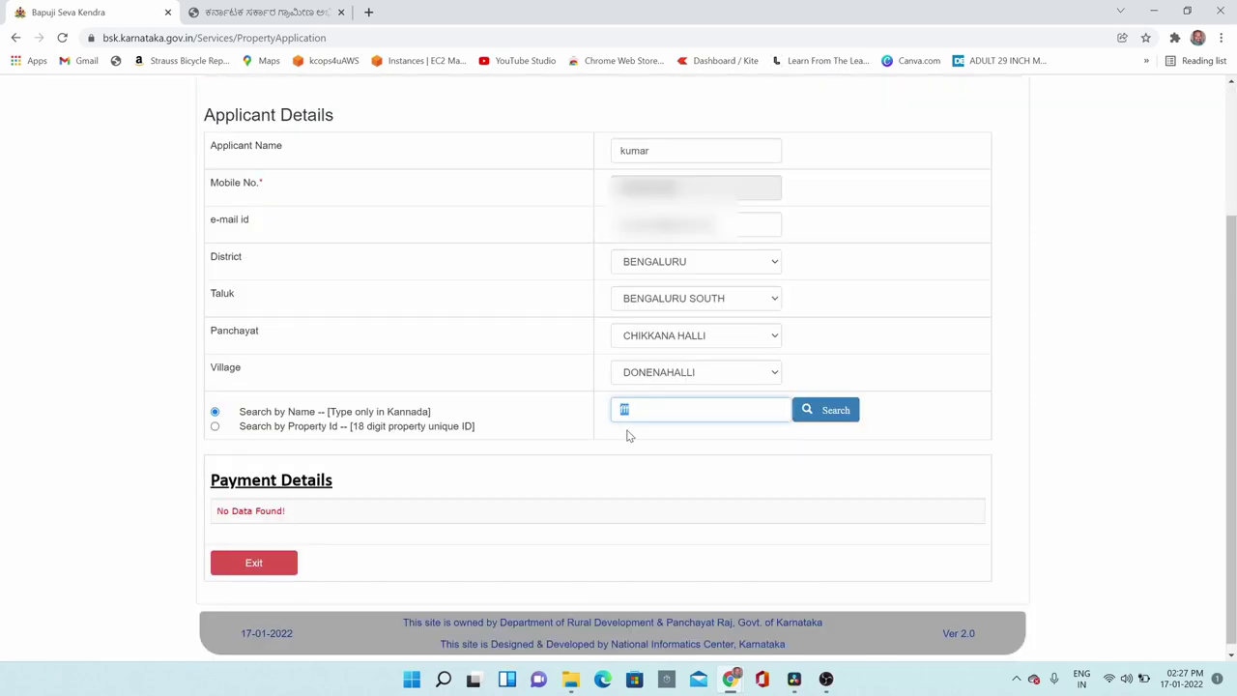
text(u)
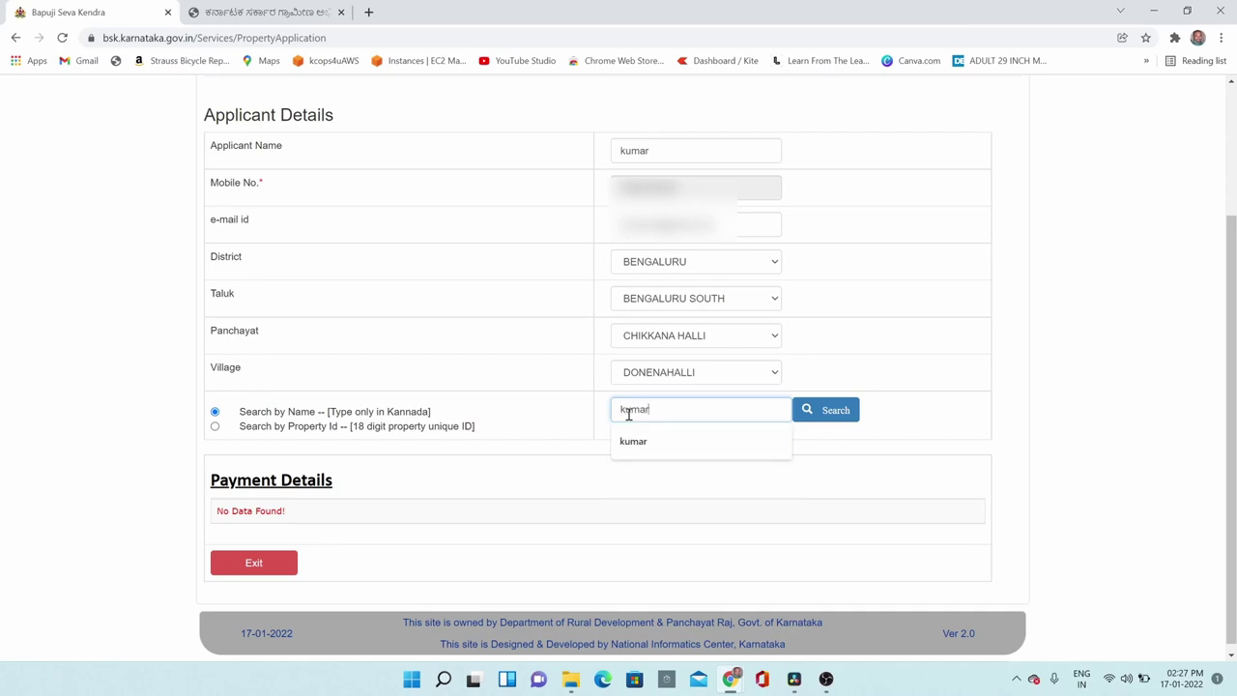
text(mar)
click(847, 422)
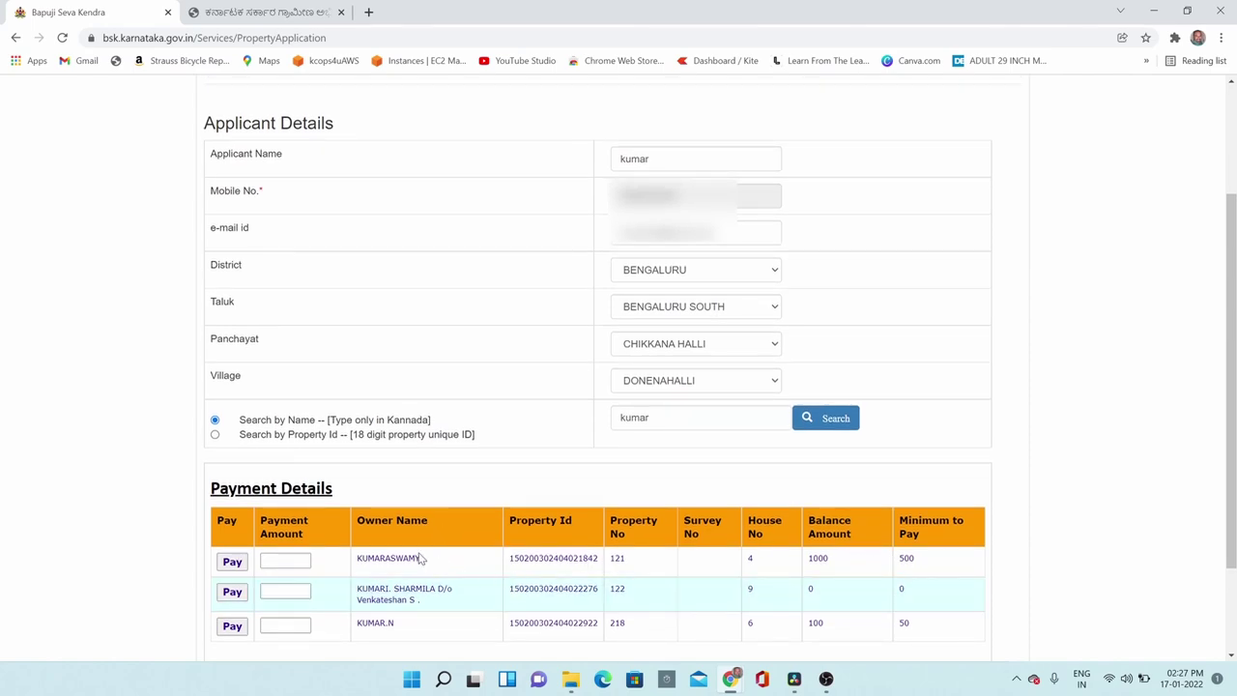
Step: Point out the three matching owners, the Property Id, Minimum to Pay, Property No and House No columns, and the 1000 balance
drag(356, 560, 419, 637)
click(450, 642)
drag(505, 523, 566, 522)
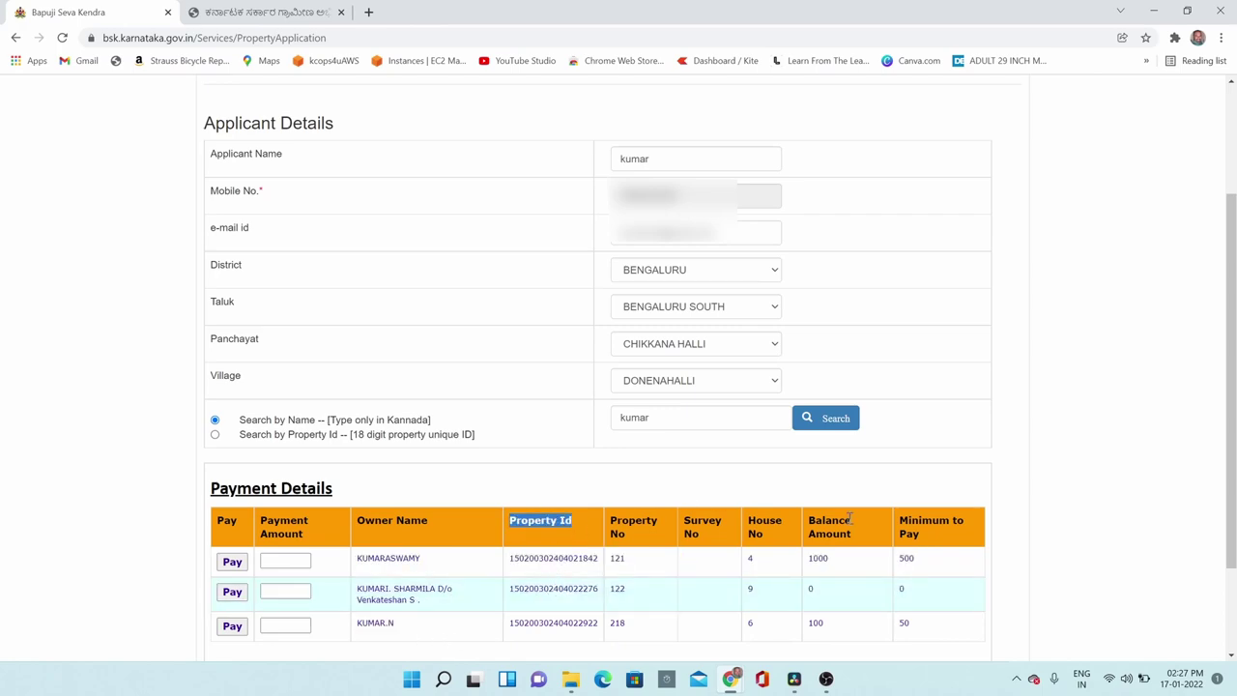
drag(809, 520, 820, 559)
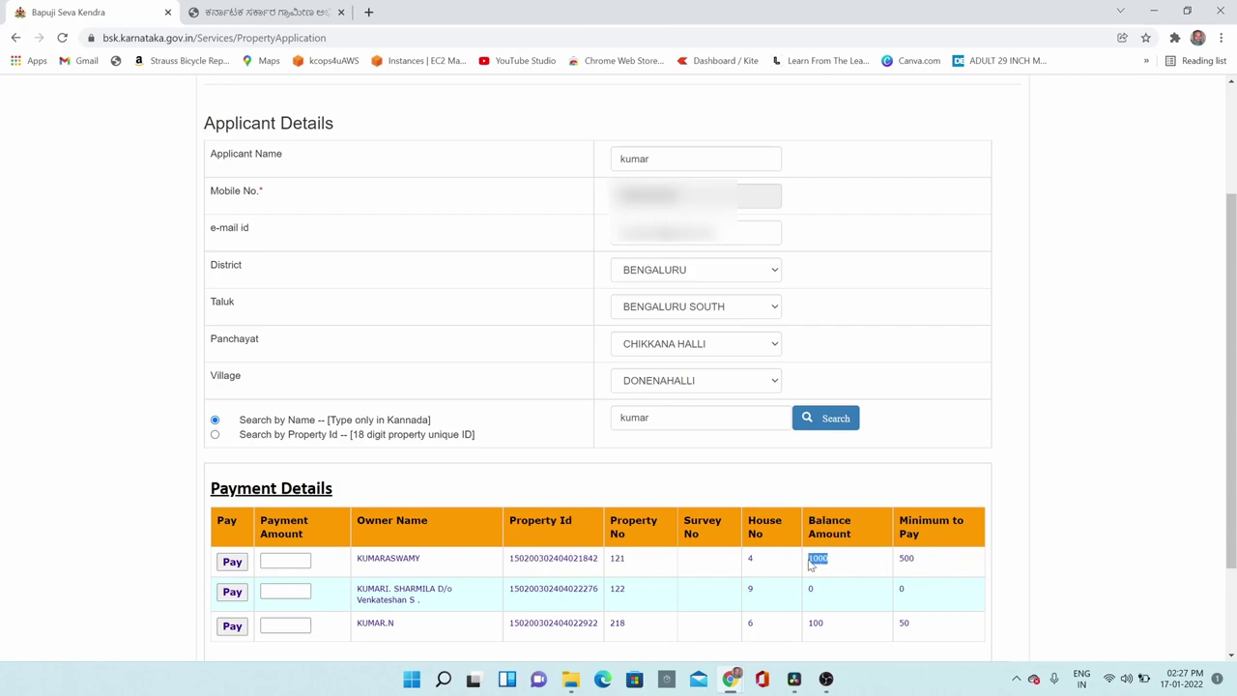
drag(927, 543, 901, 522)
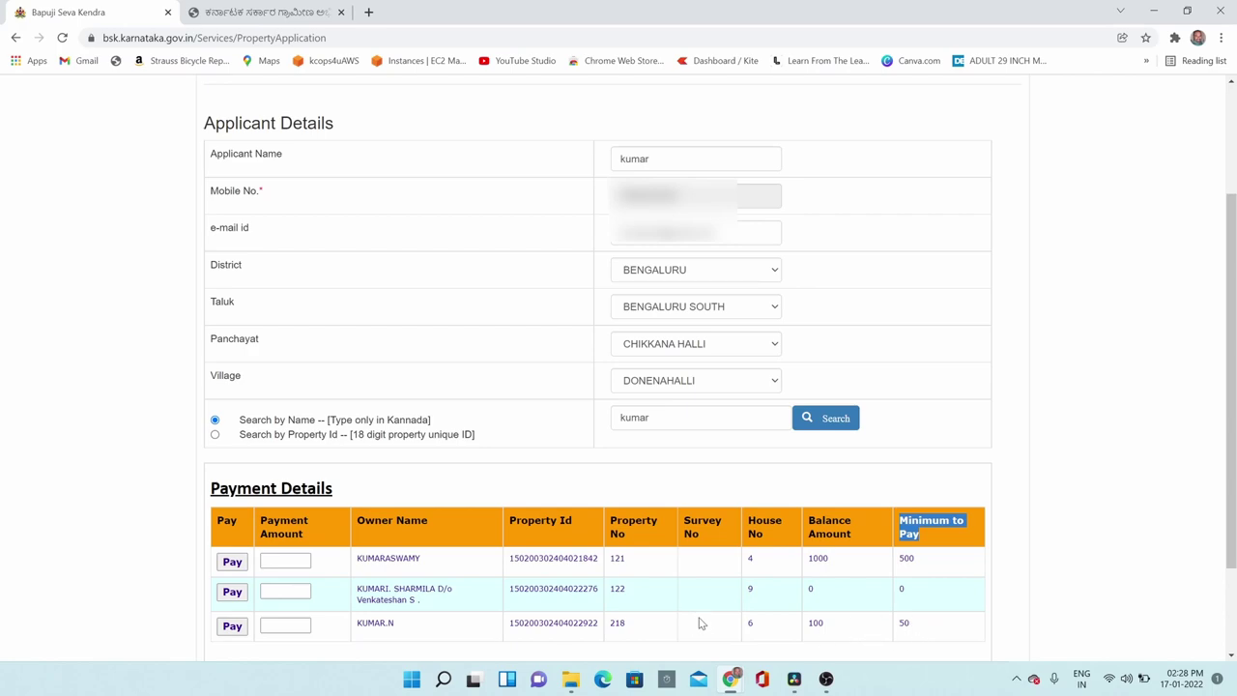
drag(396, 625, 363, 625)
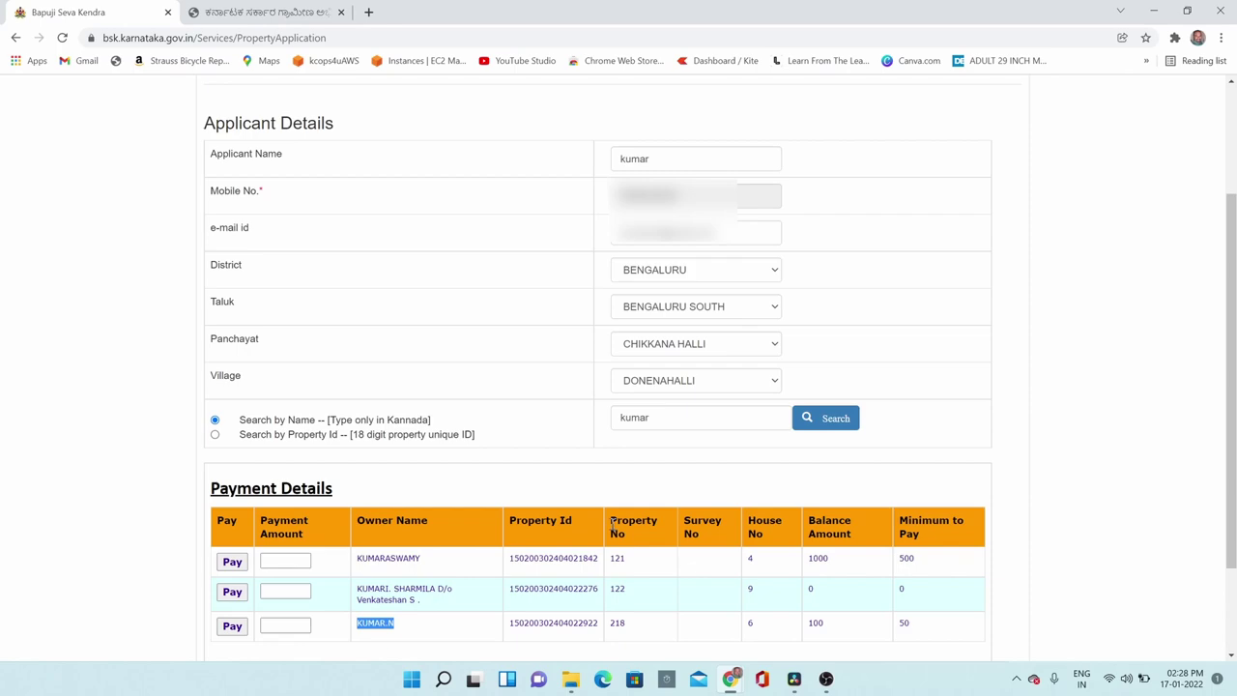
drag(612, 525, 630, 541)
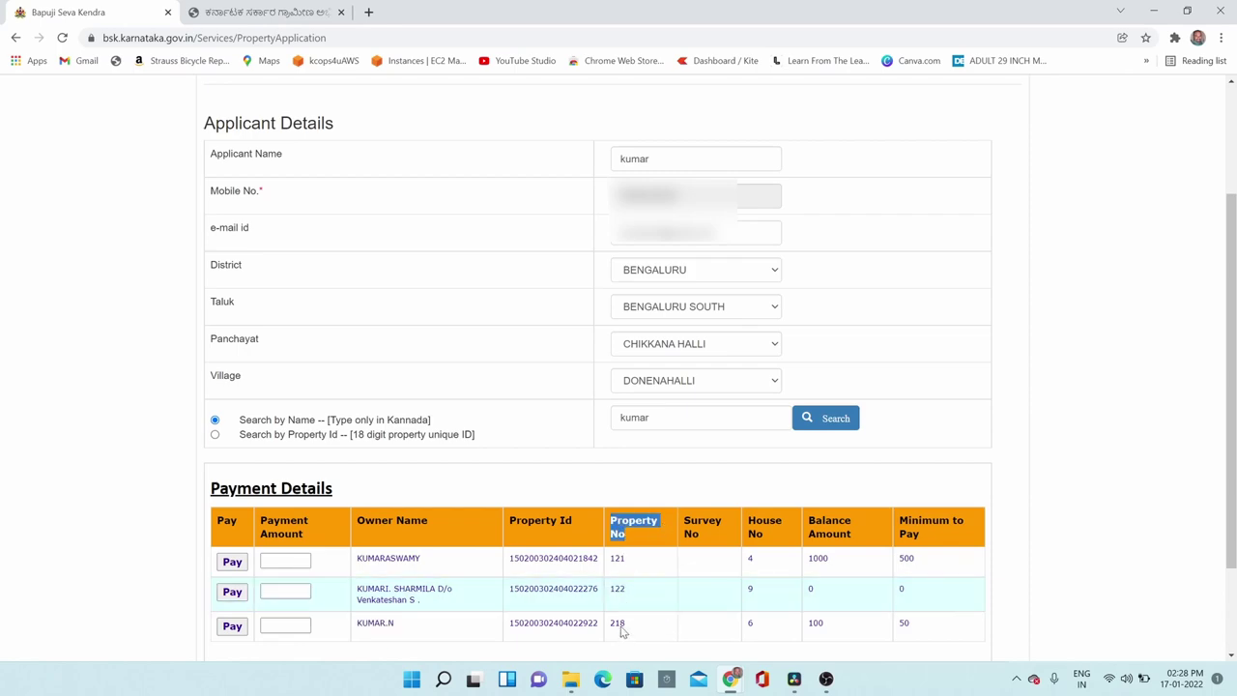
drag(761, 533, 749, 521)
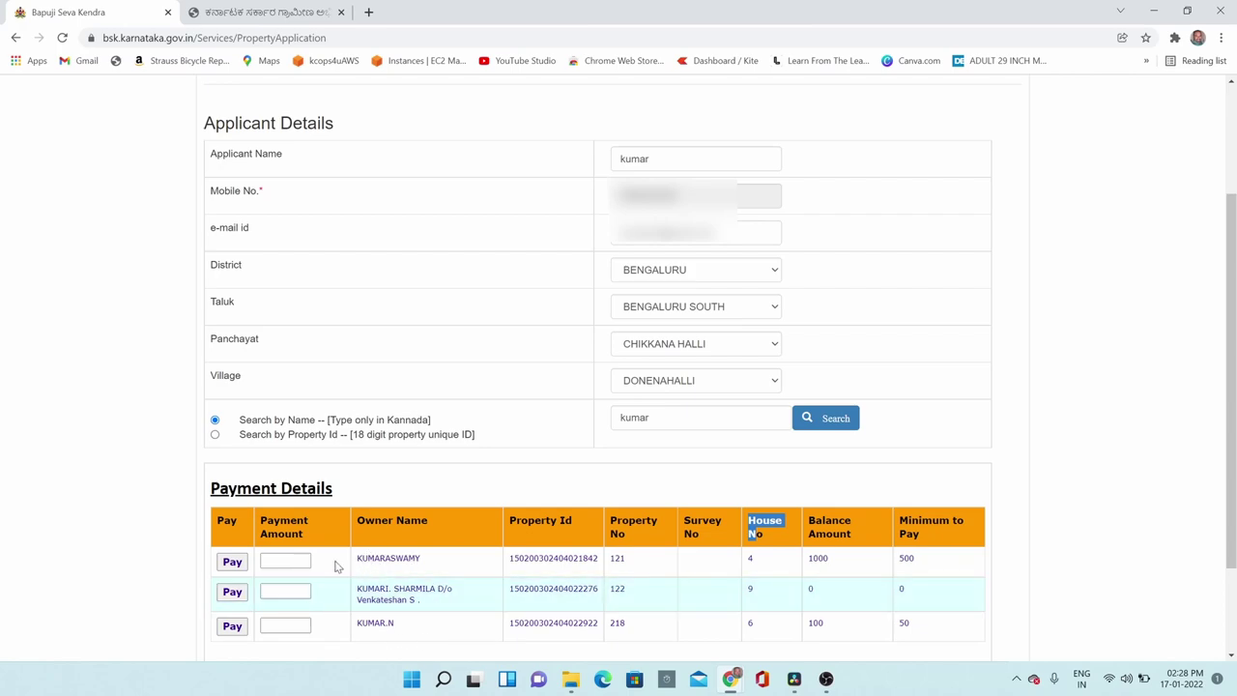
Step: Enter 1000 as the first property's payment amount and pay it
click(282, 560)
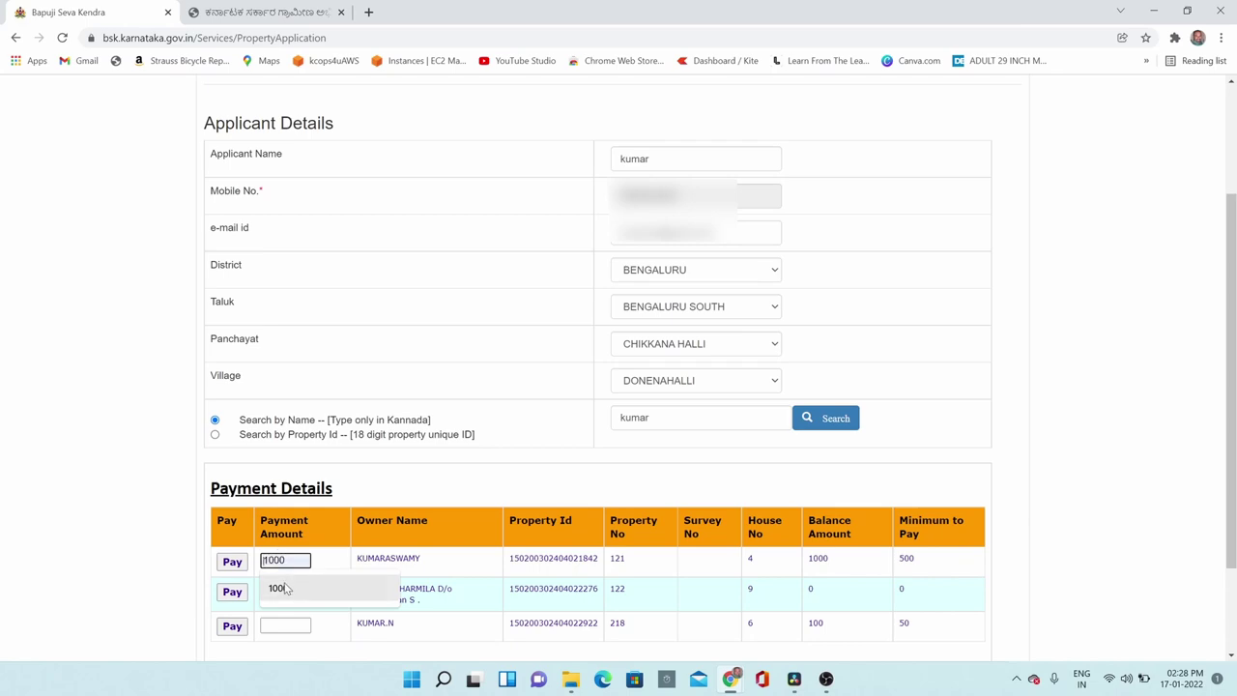
click(285, 587)
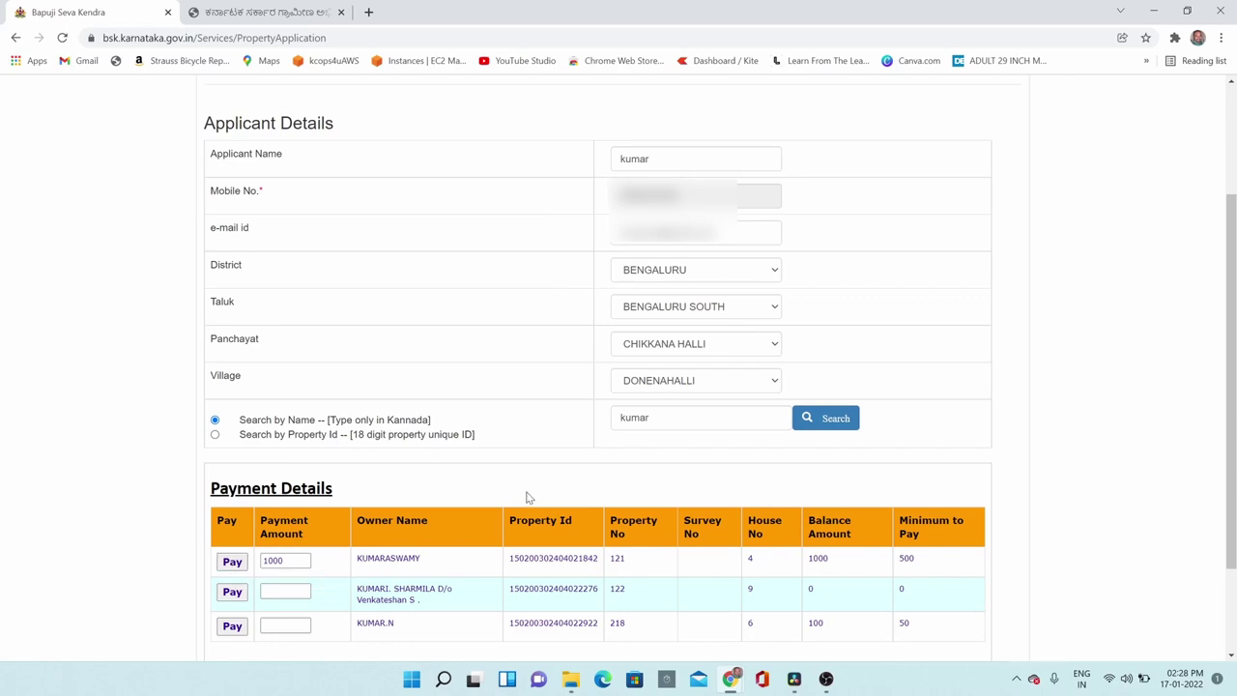
click(230, 571)
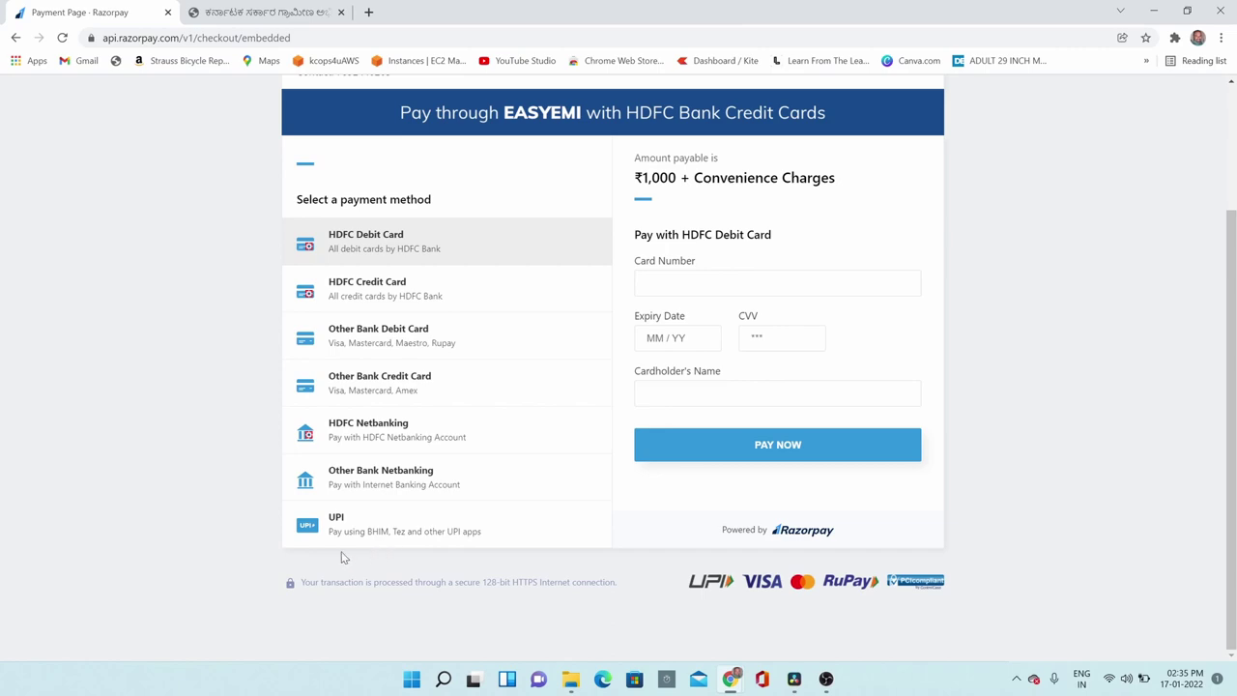
Step: Choose UPI, enter the payer's VPA and submit to see the ₹1,000 fees breakup
click(291, 546)
click(681, 290)
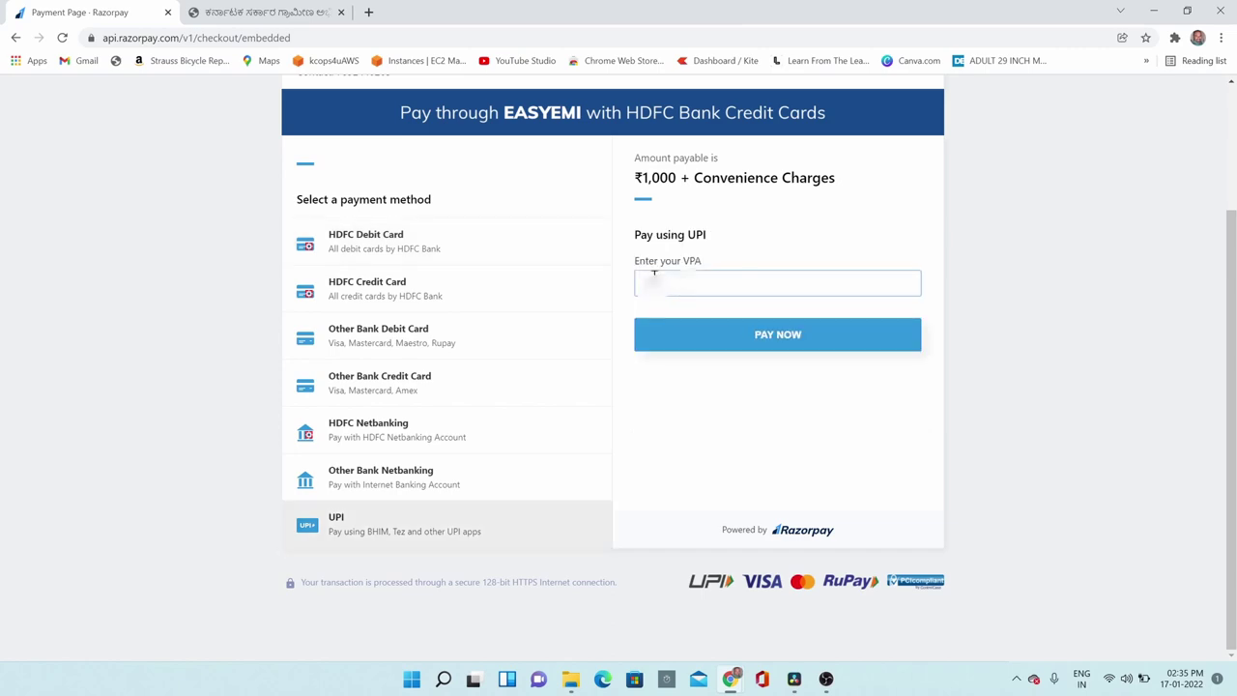
text(@okax)
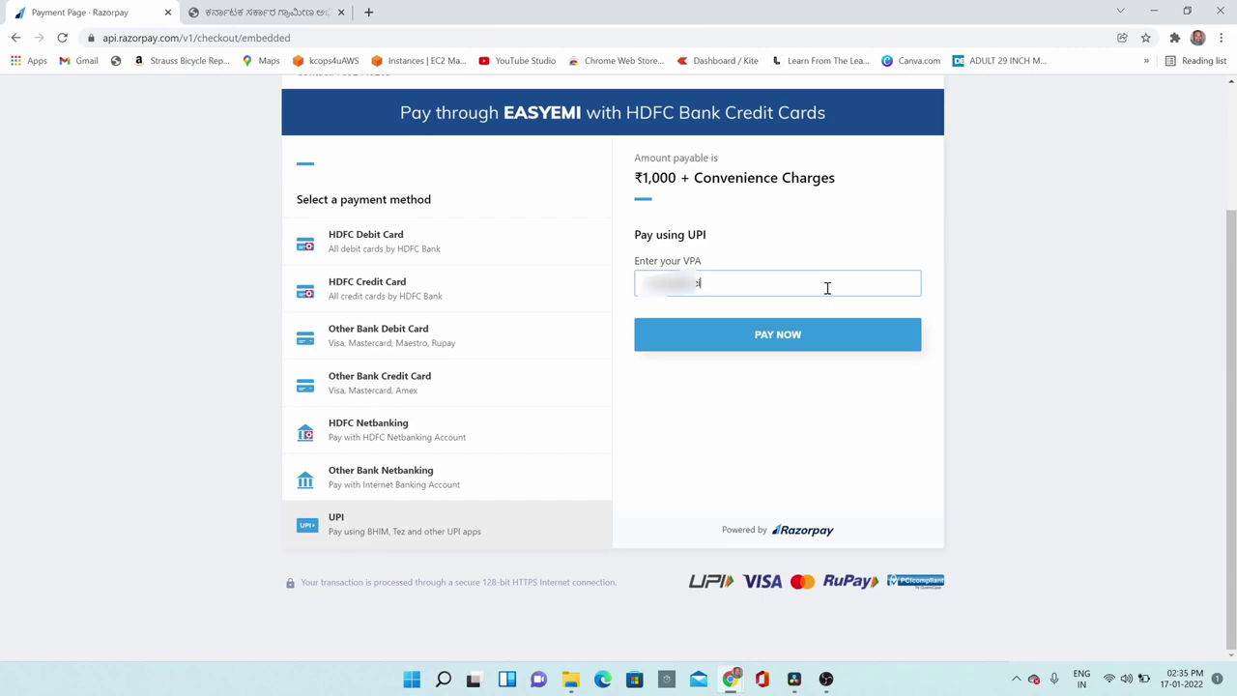
click(736, 337)
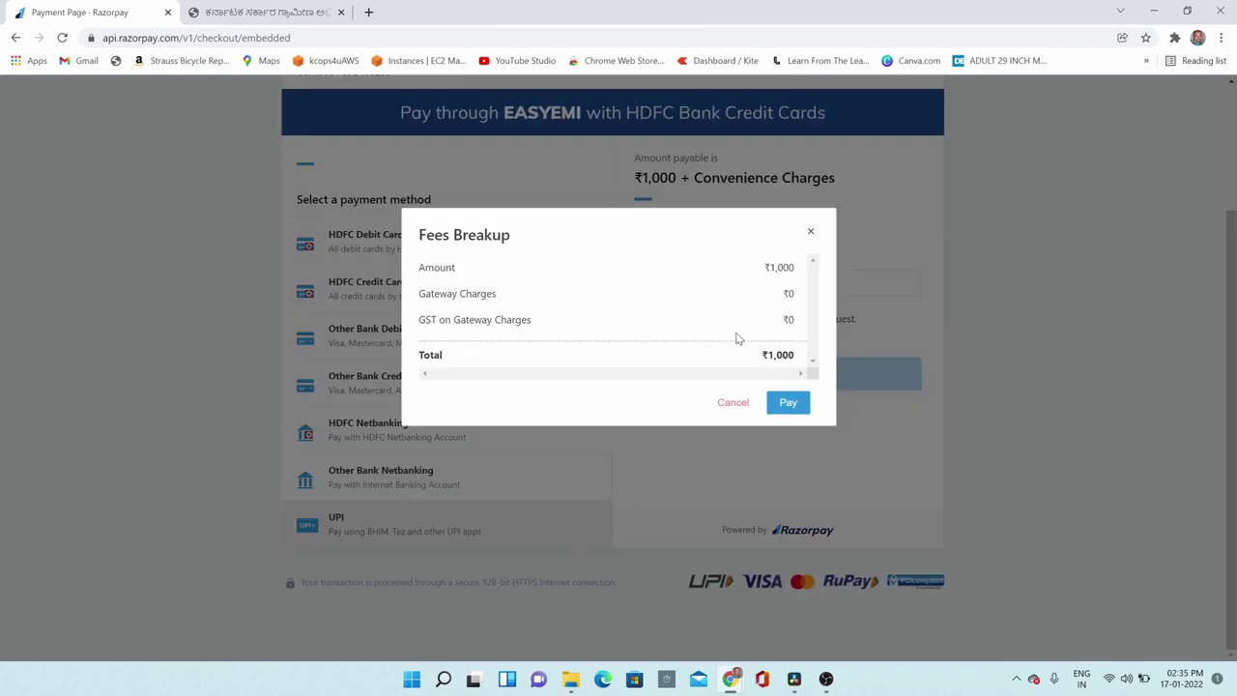